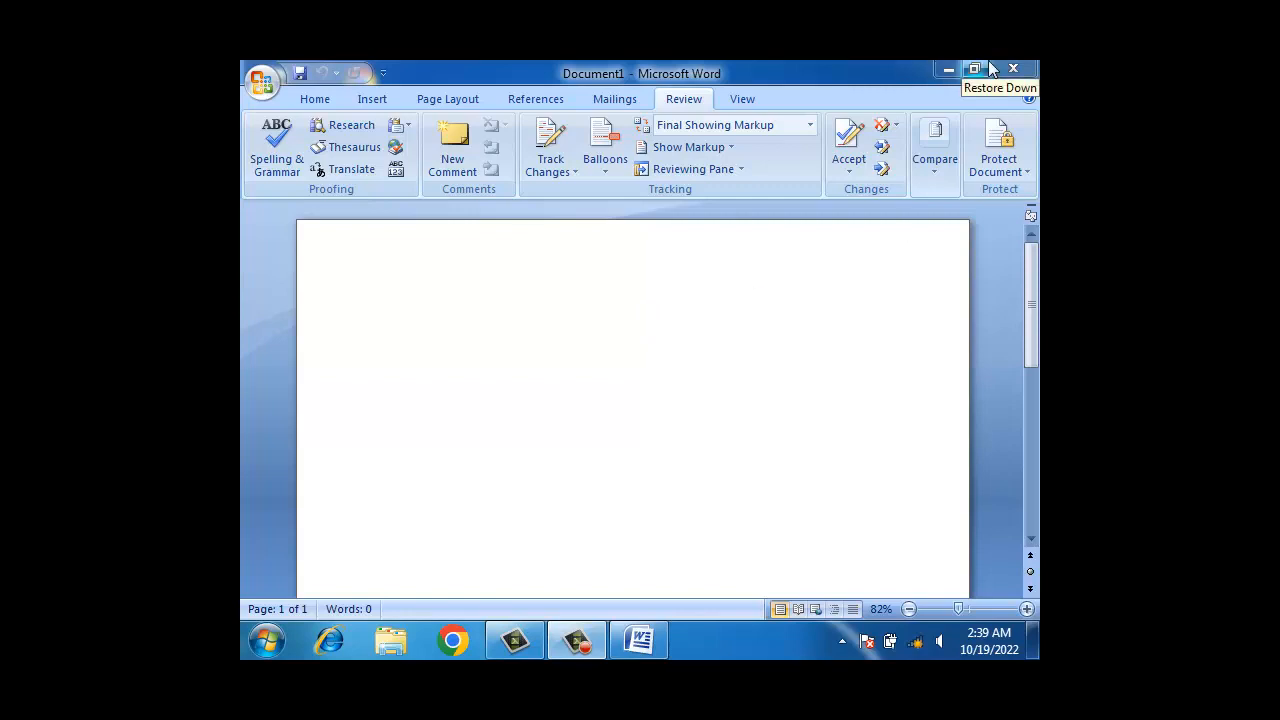
Fill the blank document with three paragraphs of sample text using =rand()
{"action": "left_click", "coordinate": [620, 352]}
{"action": "type", "text": "="}
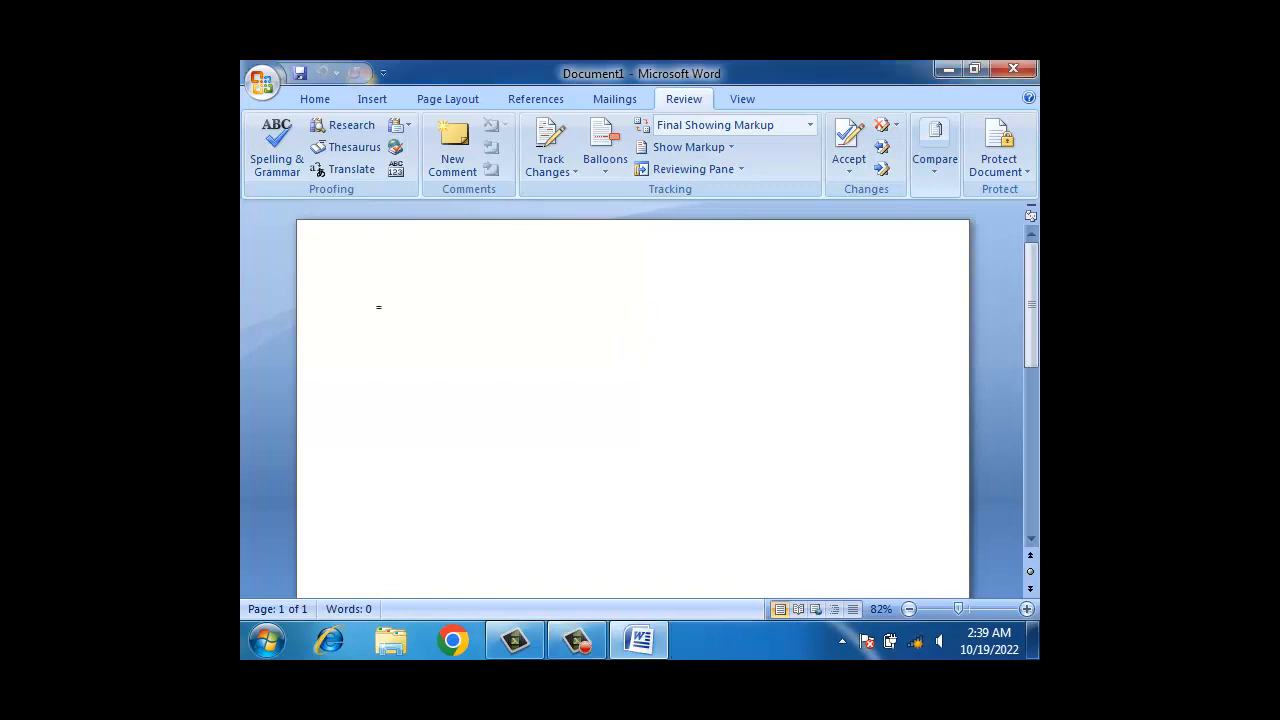
{"action": "type", "text": "rand()"}
{"action": "key", "text": "Return"}
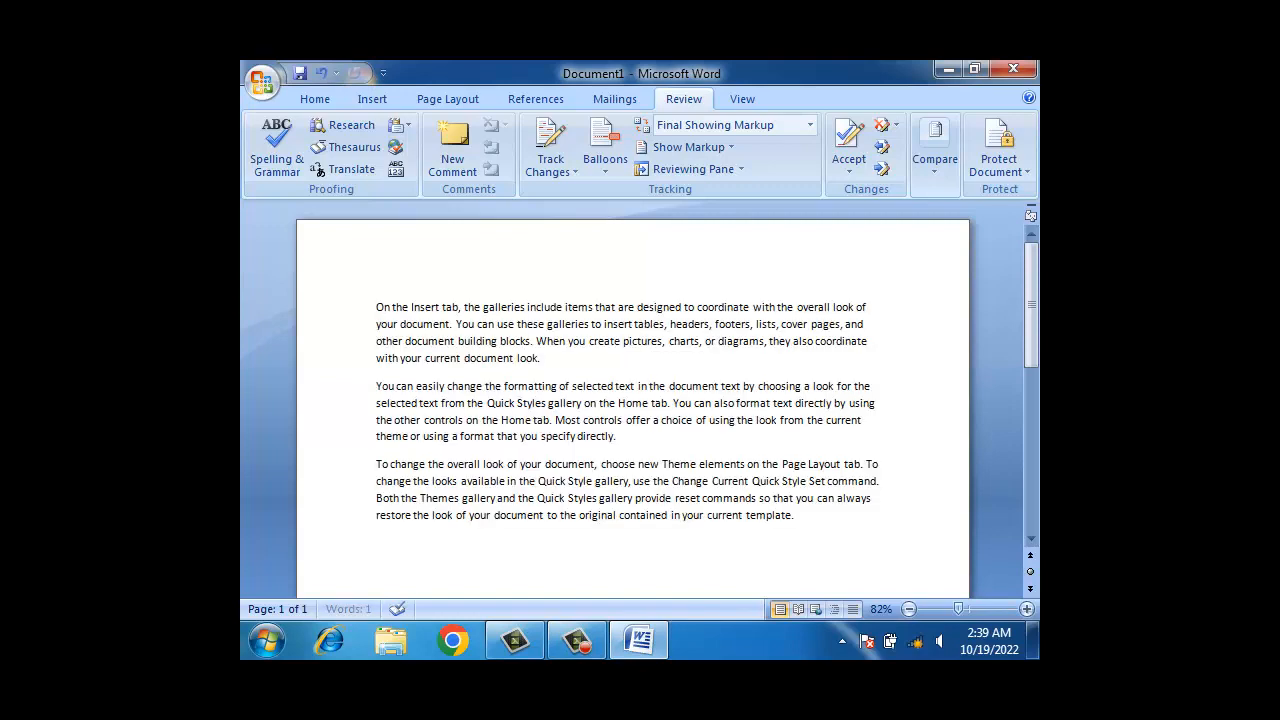
Turn on Track Changes and delete the first paragraph's text from "can use these galleries" through "current document look"
{"action": "left_click", "coordinate": [550, 130]}
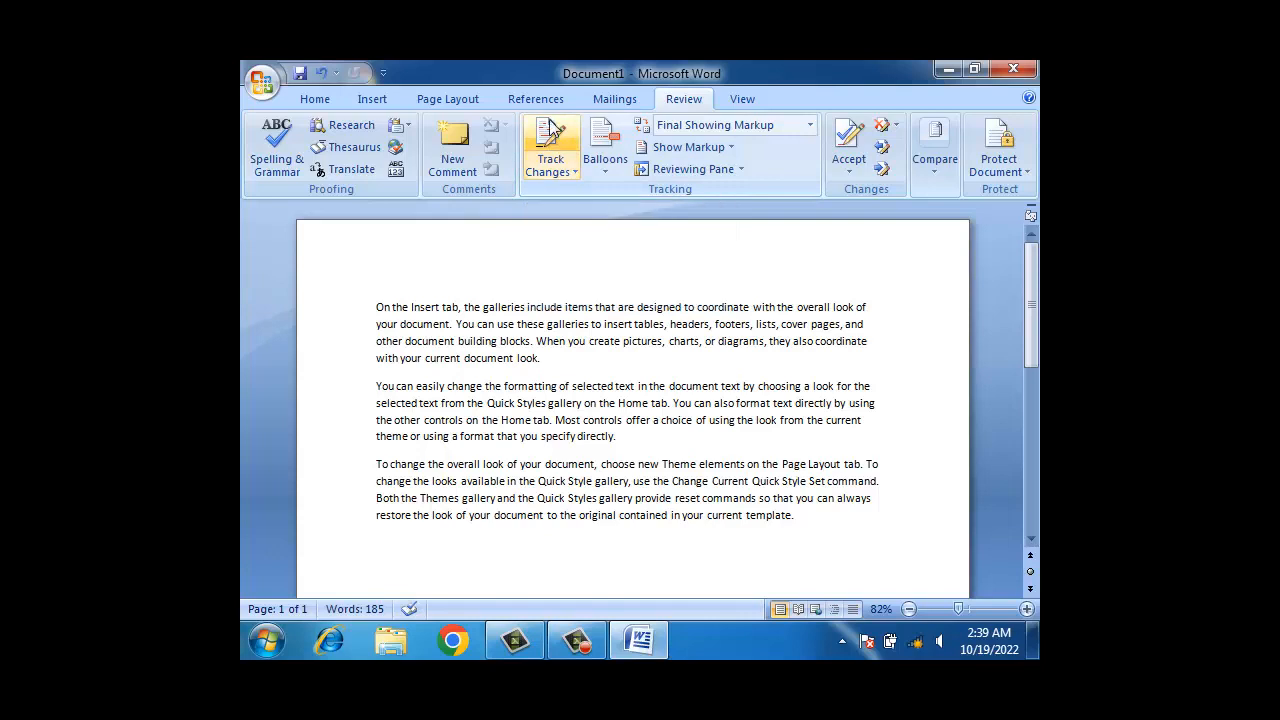
{"action": "left_click", "coordinate": [553, 128]}
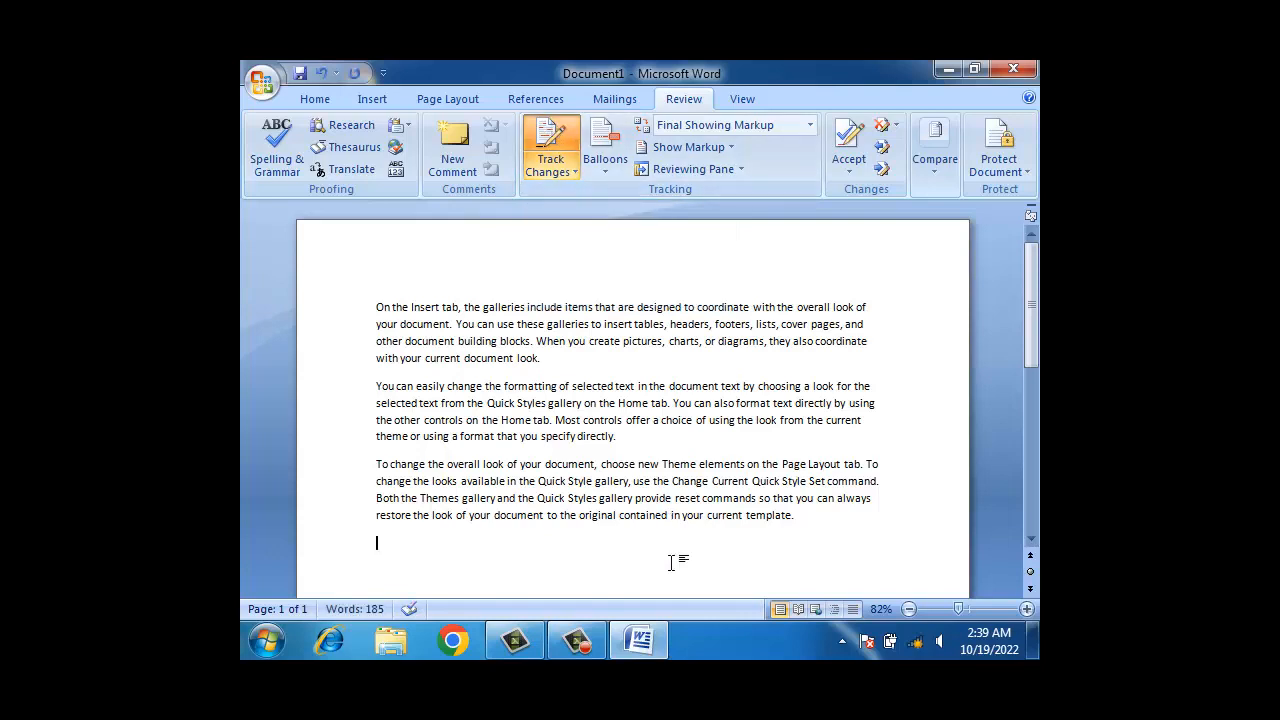
{"action": "left_click_drag", "start_coordinate": [545, 359], "coordinate": [478, 325]}
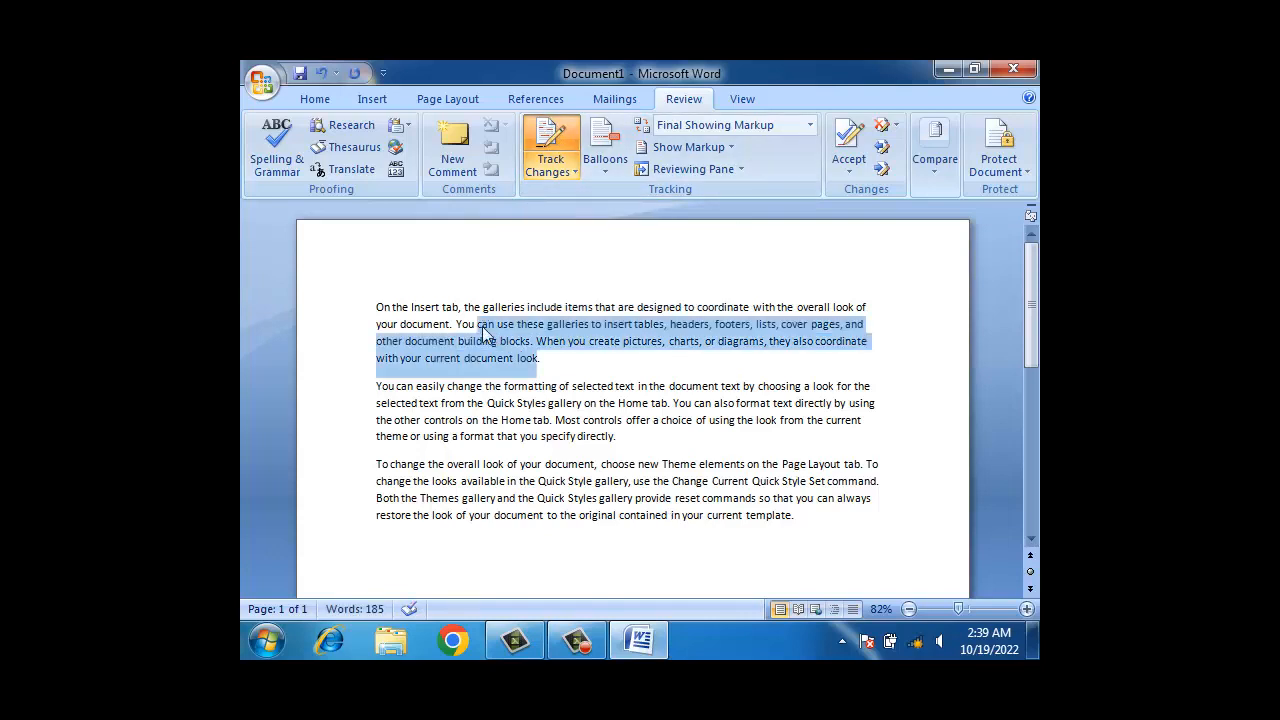
{"action": "key", "text": "Delete"}
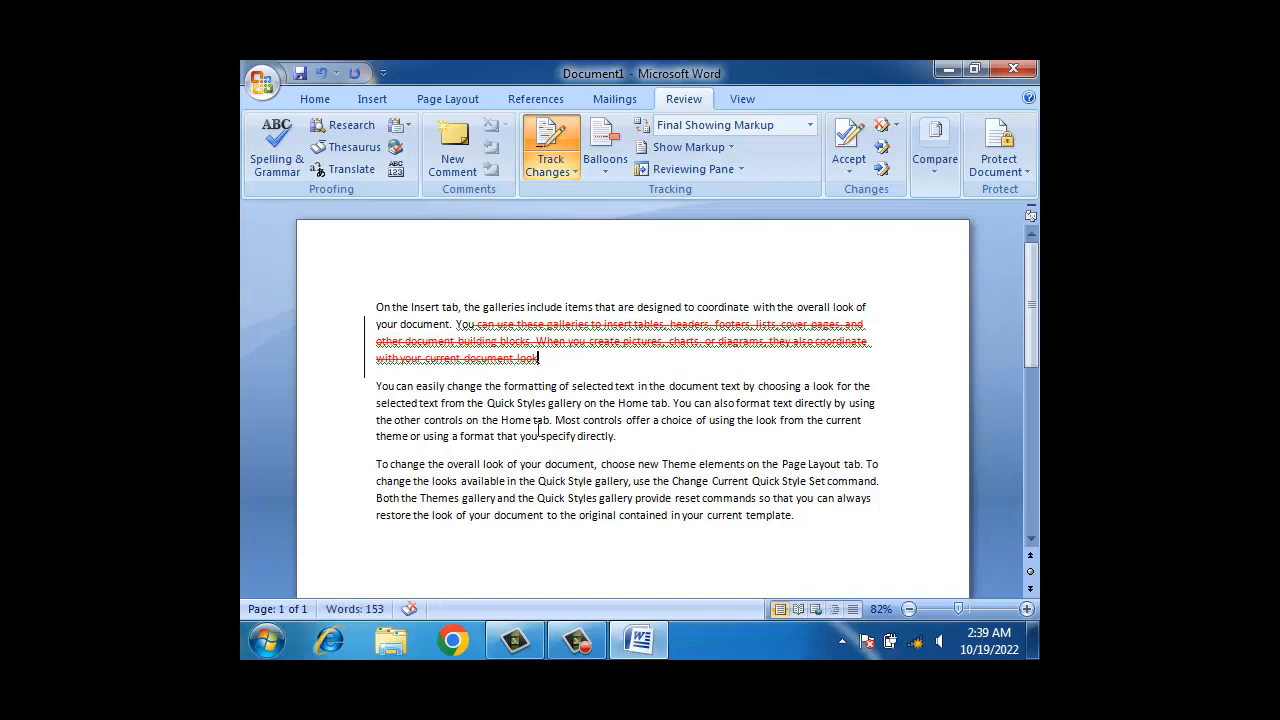
Insert "dj safj;sdfjas", "Sadfkljaskldf", "Asfasklfj;safsdfksdf", "Ksdfhksjfs", "Ksfjhlksf" and "sfjskld" as separate lines after the "t" of "tab. Most controls" in the second paragraph
{"action": "left_click", "coordinate": [539, 422]}
{"action": "type", "text": "dj safl;sdfjas"}
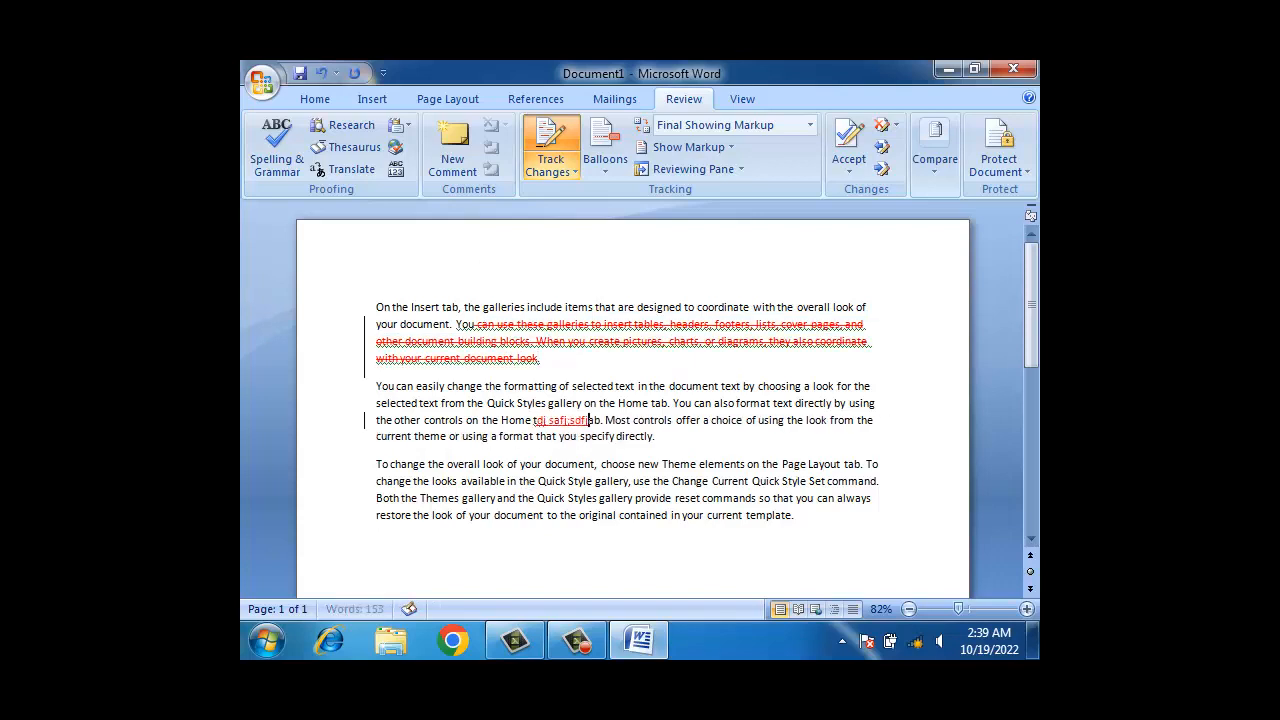
{"action": "key", "text": "Return"}
{"action": "type", "text": "sadfkljaskldf"}
{"action": "key", "text": "Return"}
{"action": "type", "text": "Asfasklfj;safsdfksdf"}
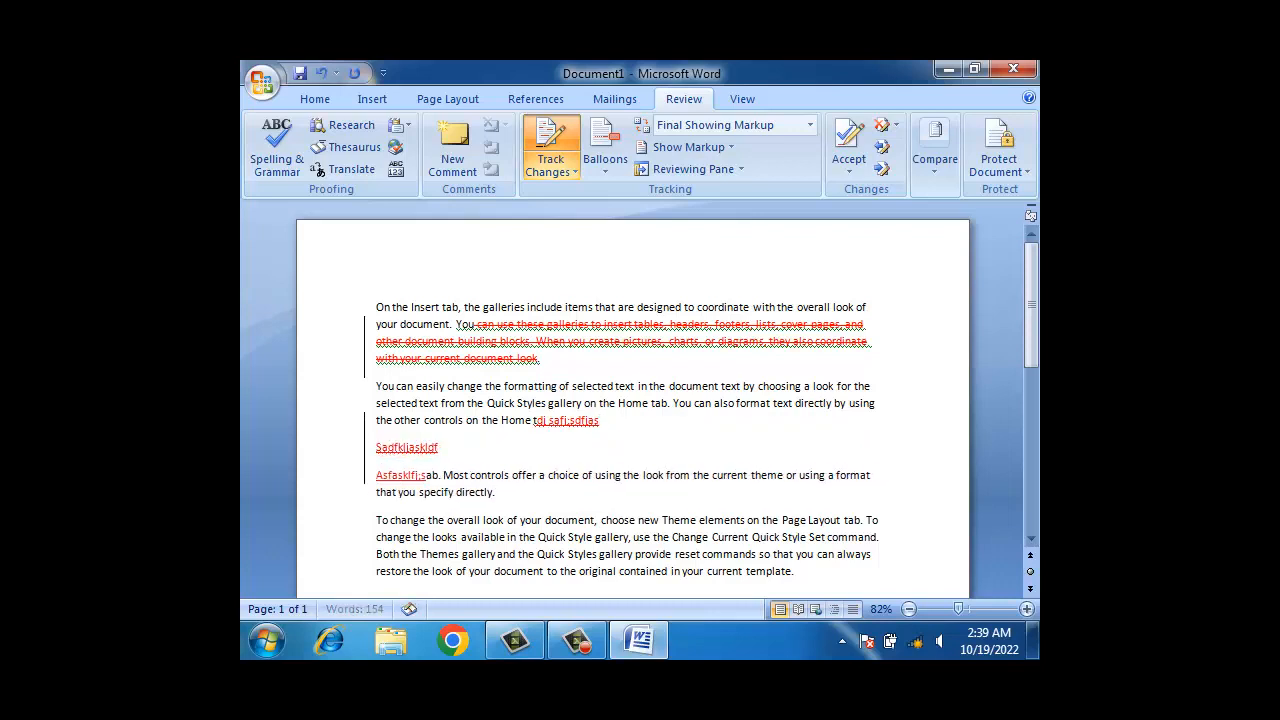
{"action": "key", "text": "Return"}
{"action": "type", "text": "ksdfhksjfs"}
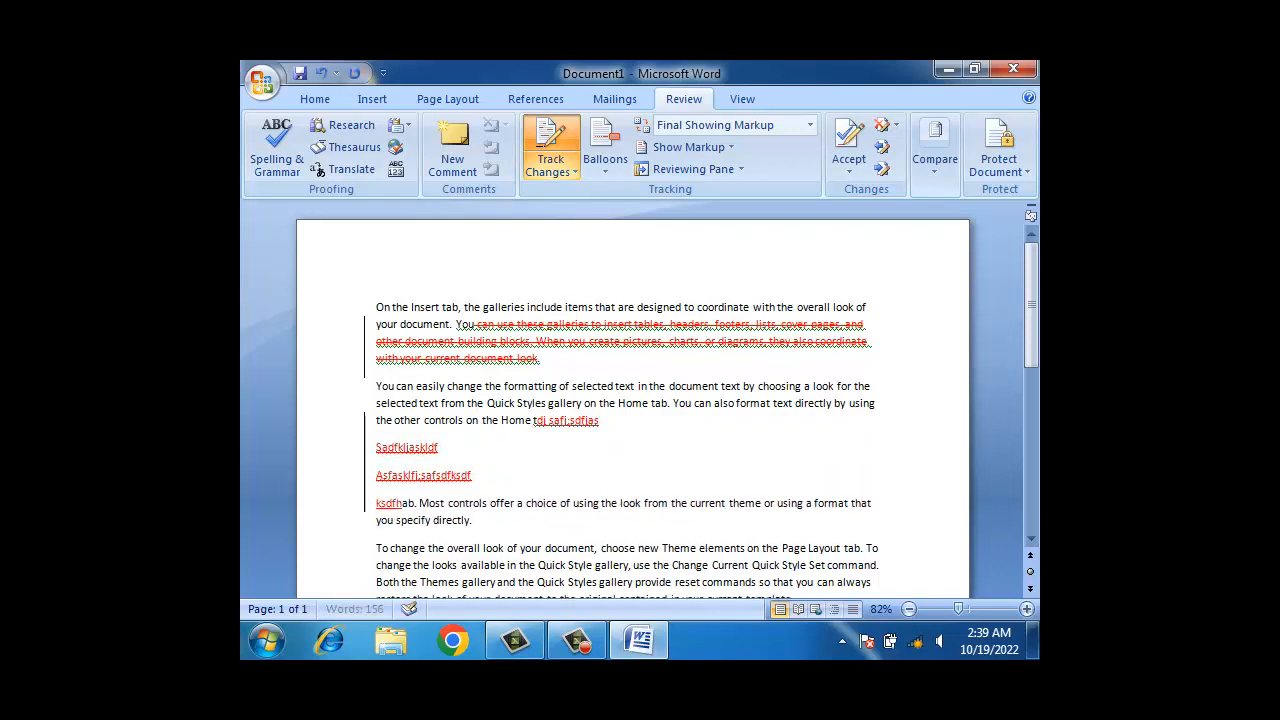
{"action": "key", "text": "Return"}
{"action": "type", "text": "ksfihlksf"}
{"action": "key", "text": "Return"}
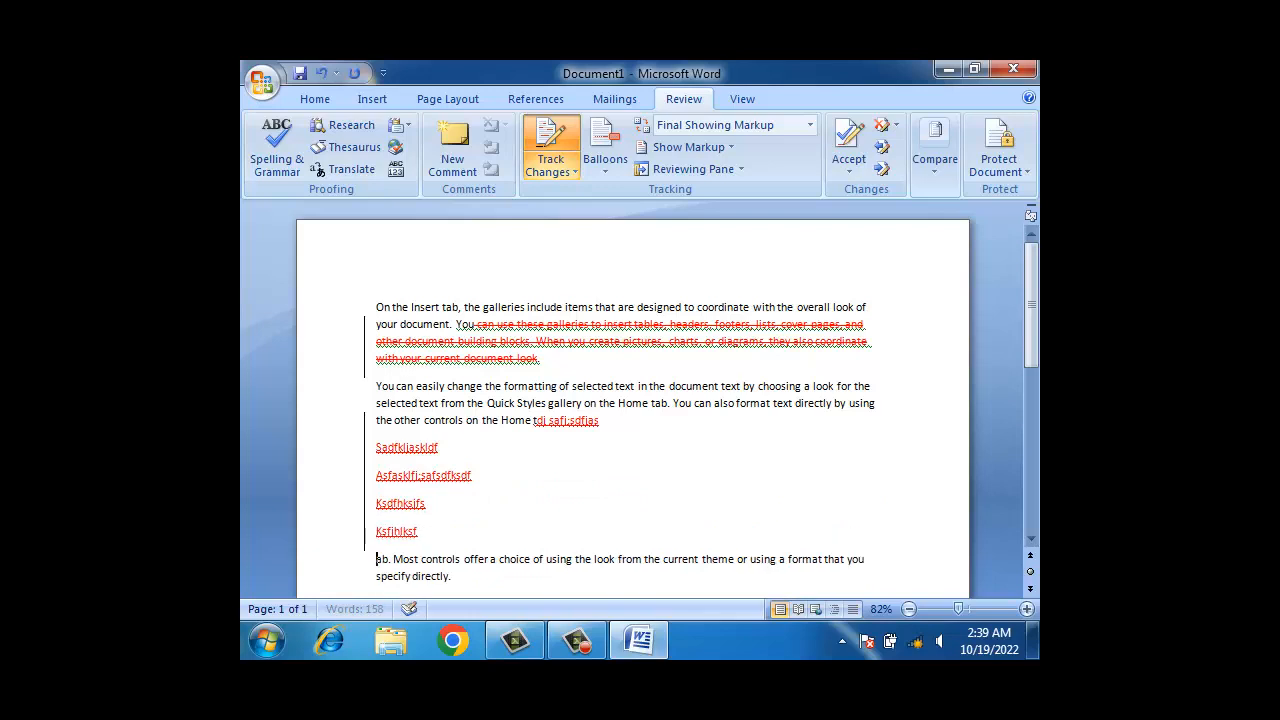
{"action": "type", "text": "sfjskld"}
Make the third paragraph's text from "document, choose new Theme elements" through "Quick Styles gallery" bold, italic and underlined
{"action": "scroll", "coordinate": [755, 576], "scroll_direction": "down", "scroll_amount": 2}
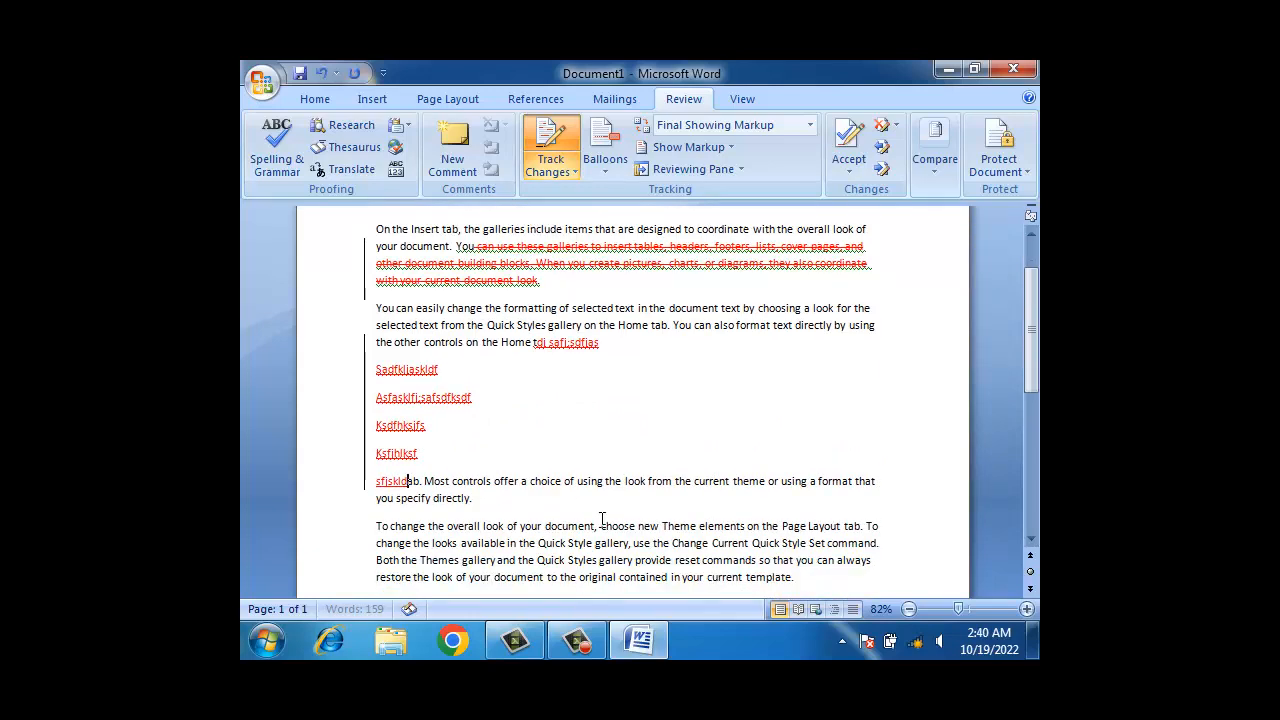
{"action": "left_click_drag", "start_coordinate": [633, 560], "coordinate": [545, 526]}
{"action": "left_click", "coordinate": [306, 100]}
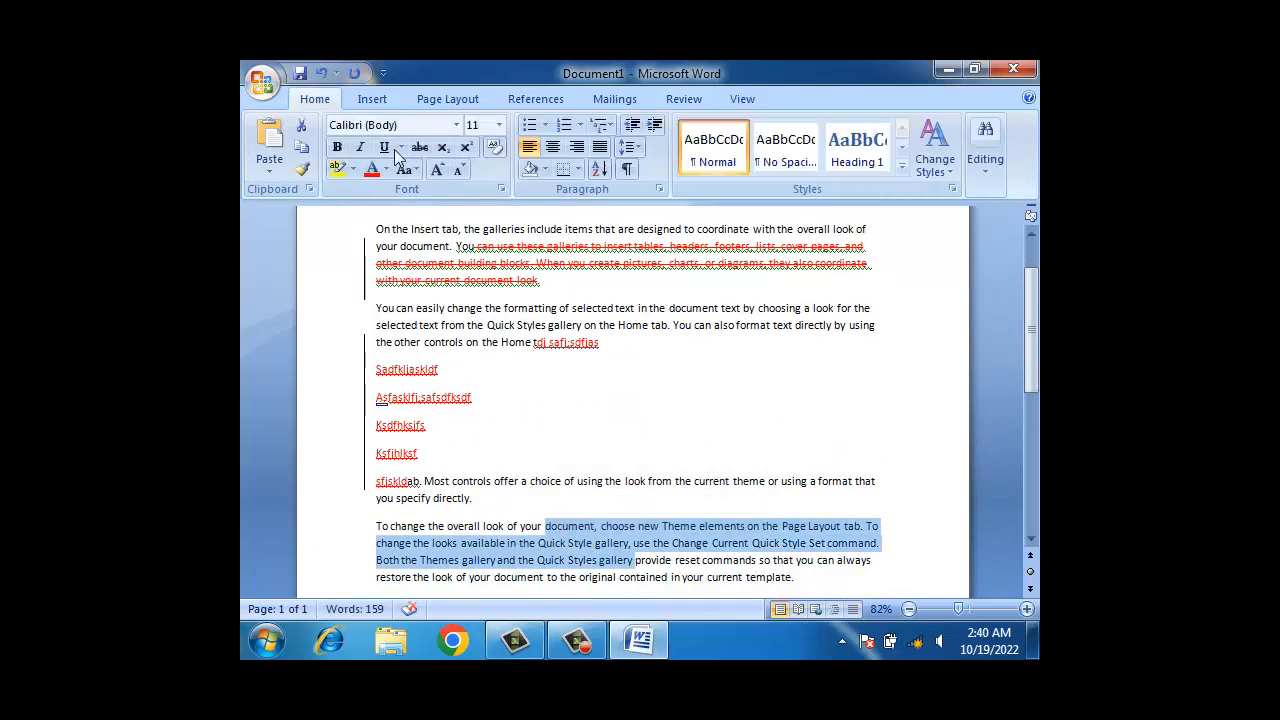
{"action": "left_click", "coordinate": [337, 147]}
{"action": "left_click", "coordinate": [360, 147]}
{"action": "left_click", "coordinate": [383, 147]}
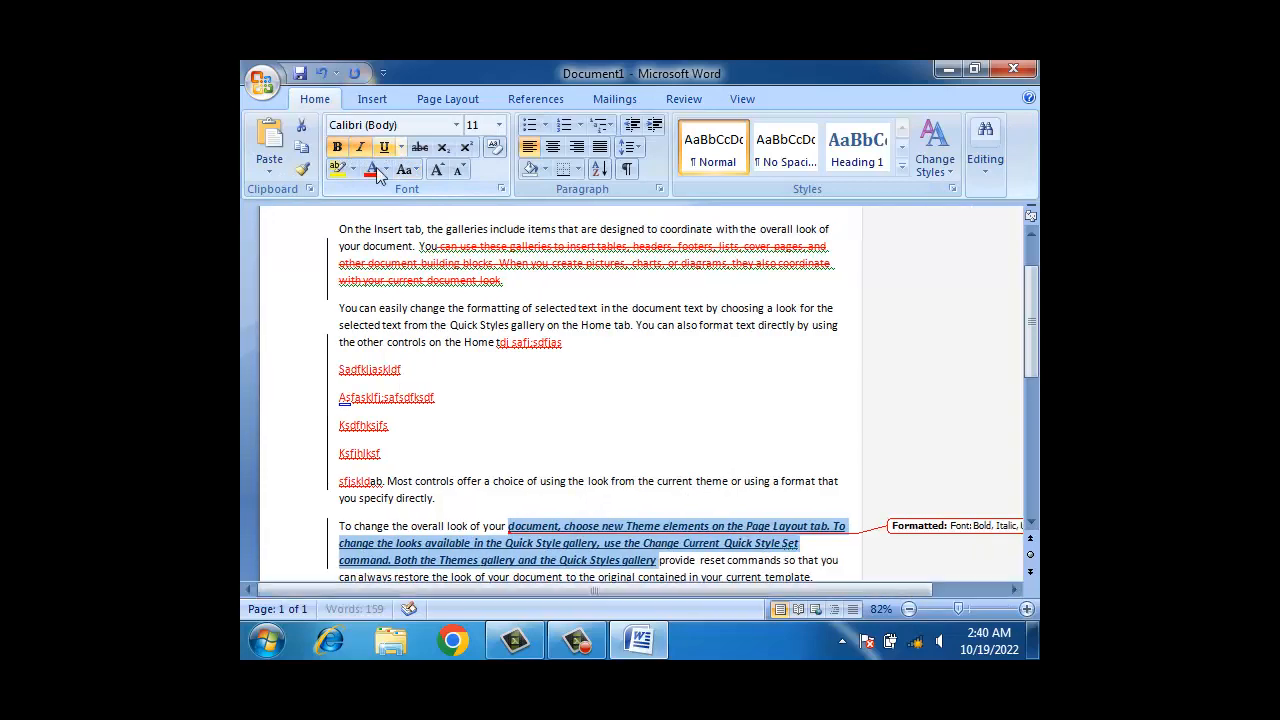
Color the selected third-paragraph text red, enlarge it to 14 pt, and review the tracked markup
{"action": "left_click", "coordinate": [371, 169]}
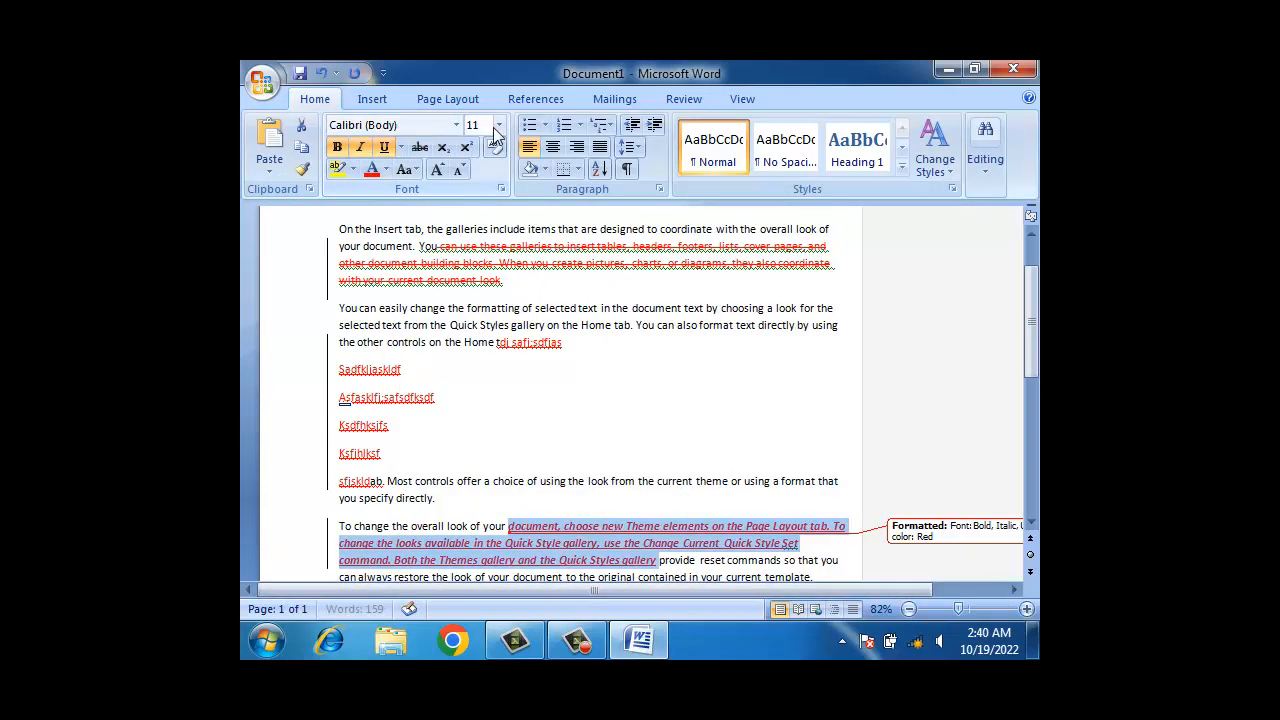
{"action": "left_click", "coordinate": [437, 170]}
{"action": "left_click", "coordinate": [437, 170]}
{"action": "left_click", "coordinate": [677, 367]}
{"action": "scroll", "coordinate": [677, 367], "scroll_direction": "down", "scroll_amount": 2}
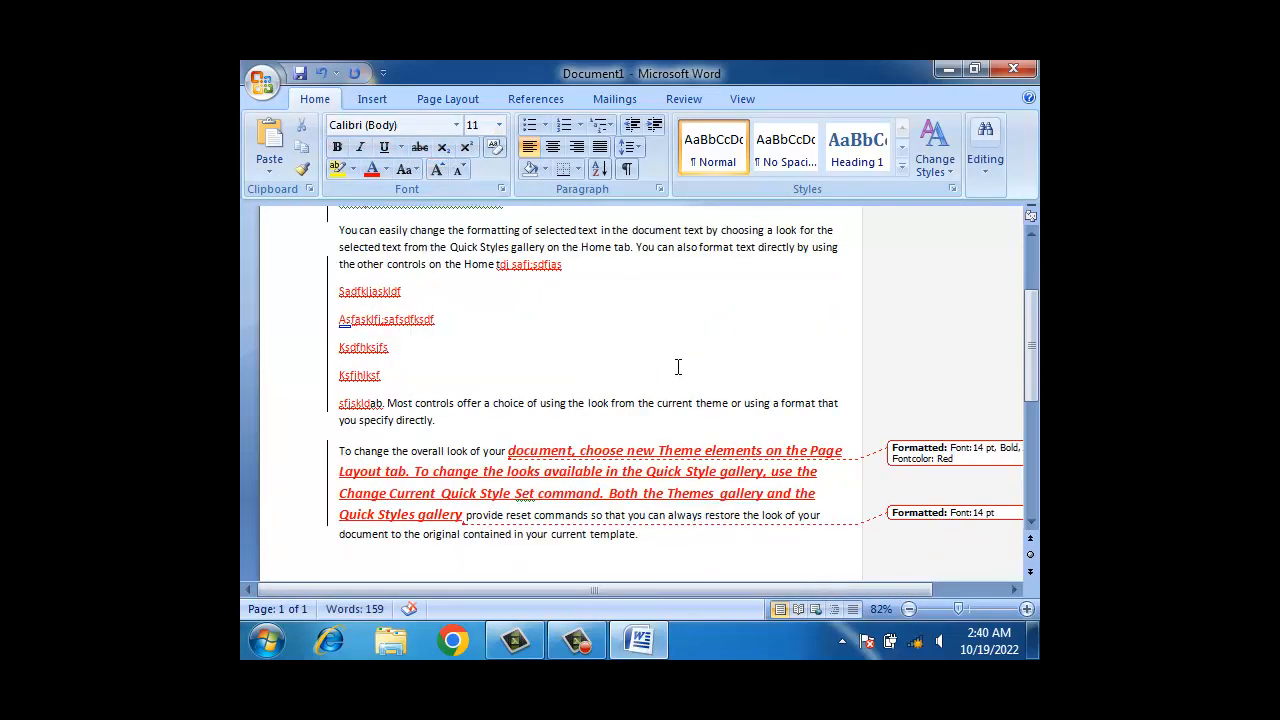
{"action": "scroll", "coordinate": [677, 367], "scroll_direction": "down", "scroll_amount": 3}
{"action": "scroll", "coordinate": [677, 367], "scroll_direction": "up", "scroll_amount": 7}
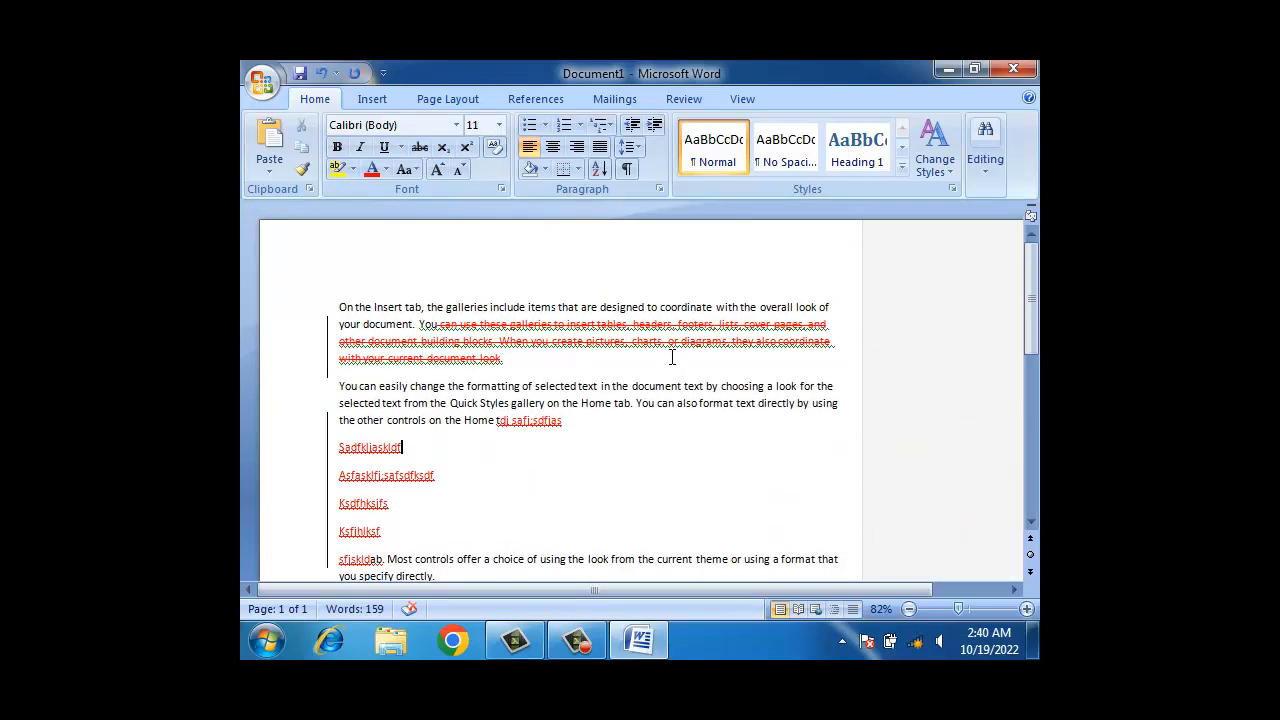
{"action": "scroll", "coordinate": [672, 357], "scroll_direction": "down", "scroll_amount": 4}
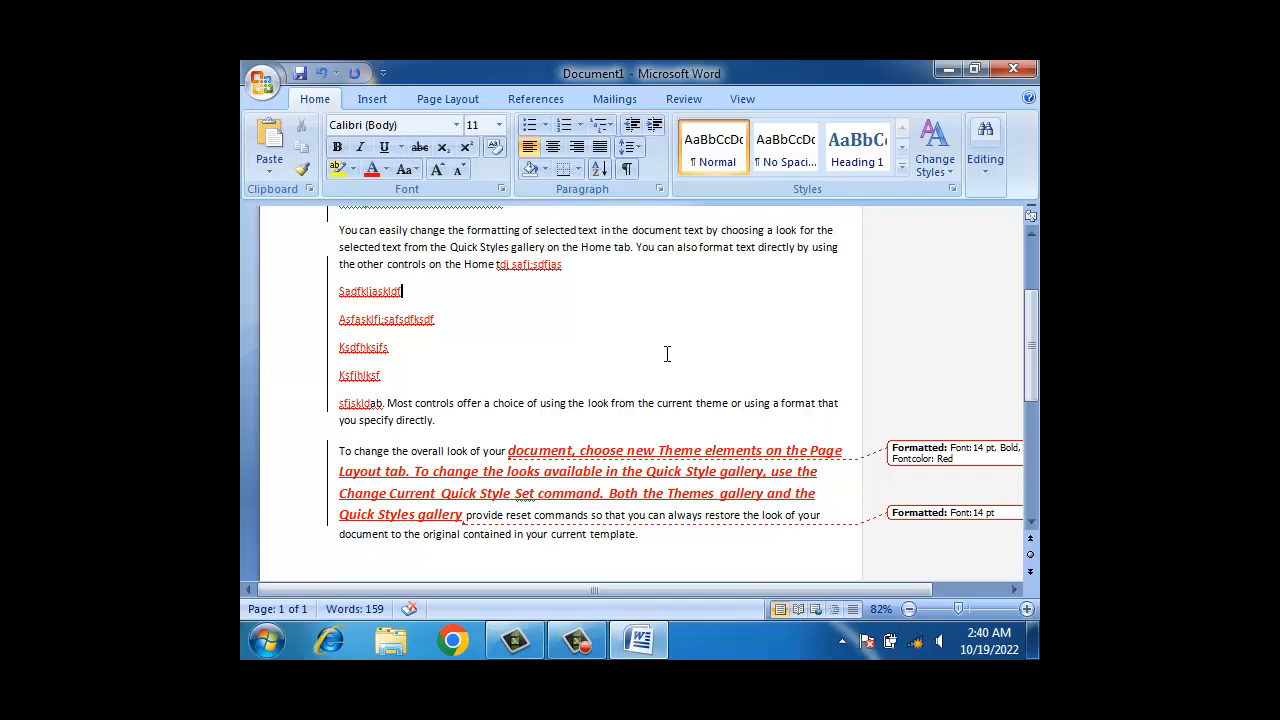
Reject all tracked changes in the document, and undo the rejection
{"action": "left_click", "coordinate": [684, 99]}
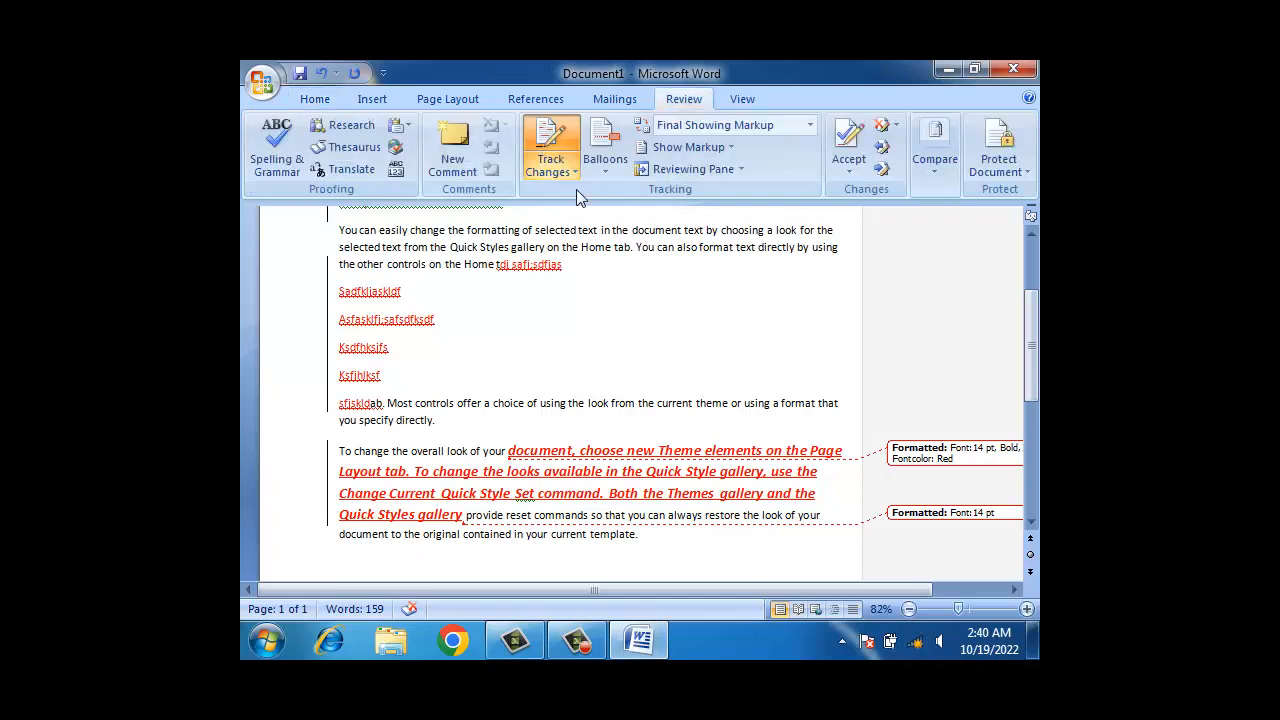
{"action": "left_click", "coordinate": [897, 126]}
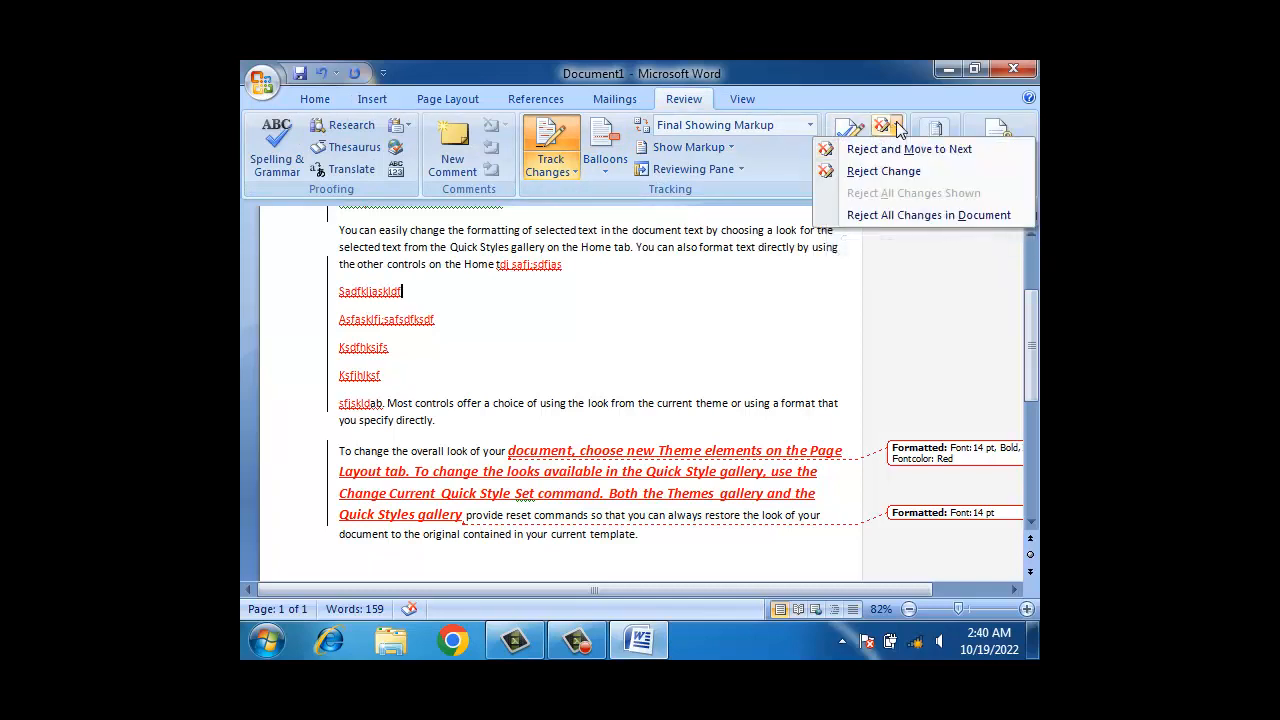
{"action": "left_click", "coordinate": [964, 217]}
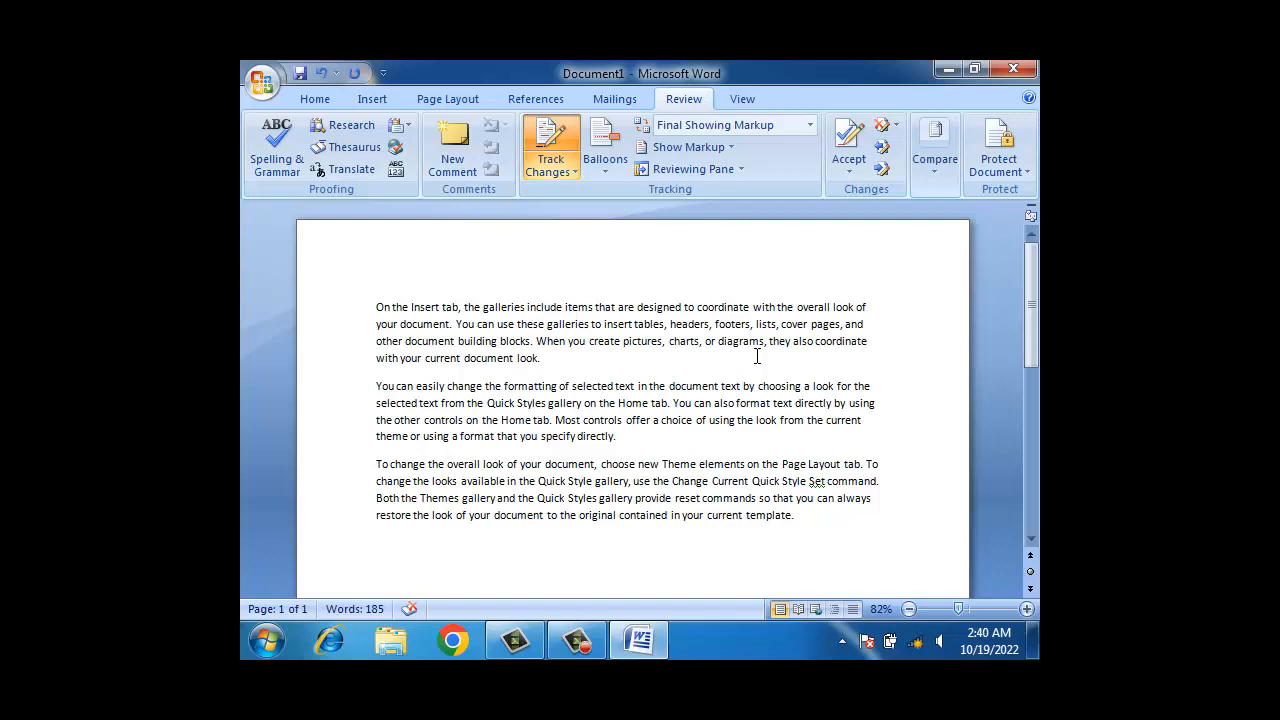
{"action": "key", "text": "ctrl+z"}
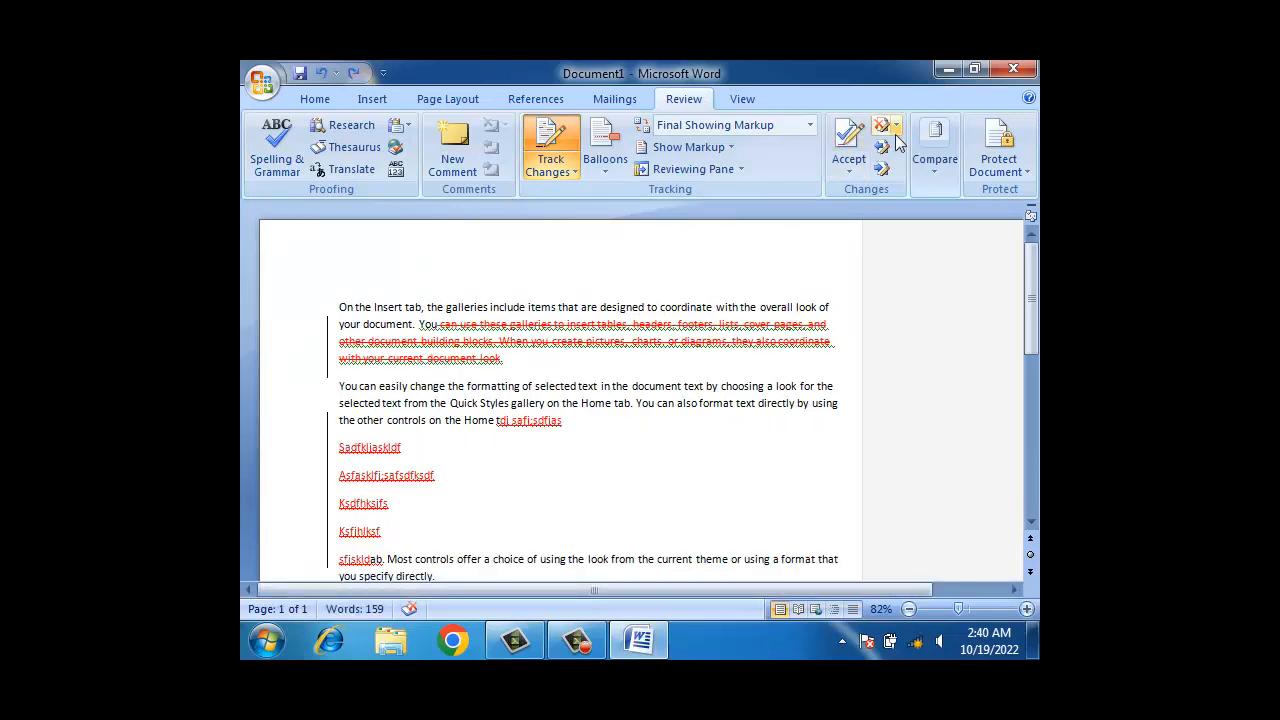
Accept all tracked changes in the document, check the third paragraph, and undo the acceptance
{"action": "left_click", "coordinate": [848, 172]}
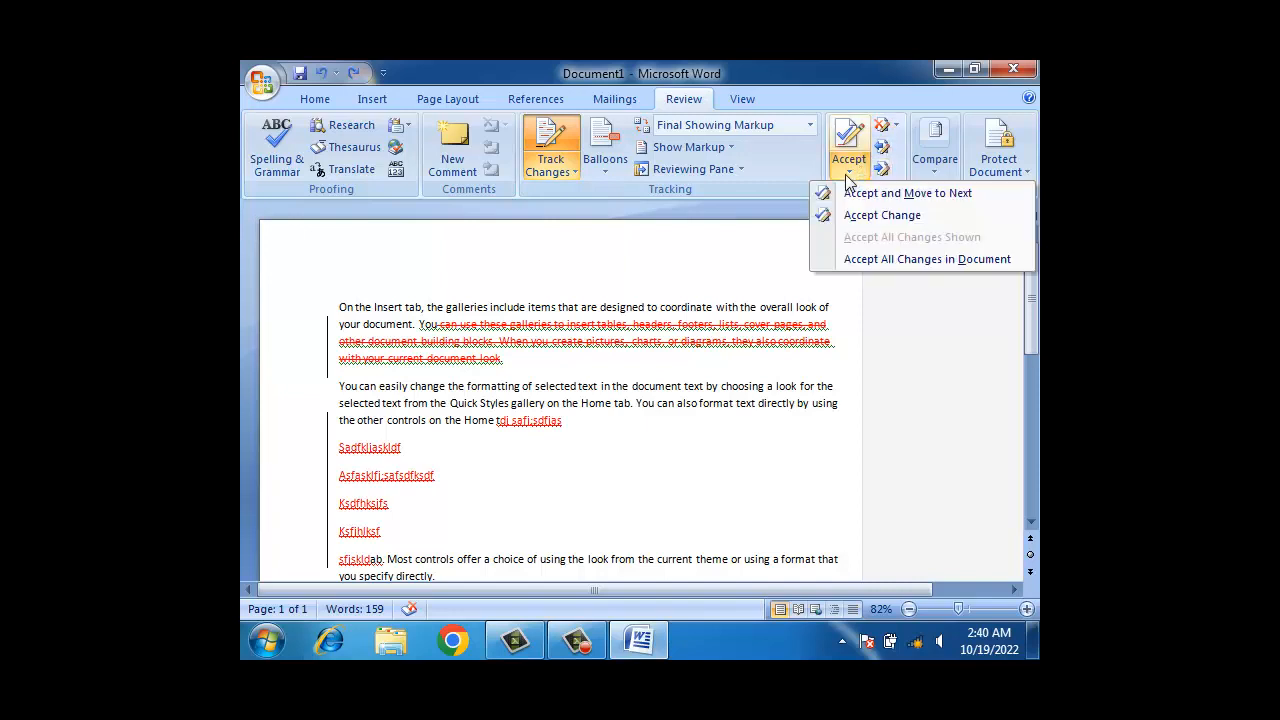
{"action": "left_click", "coordinate": [868, 258]}
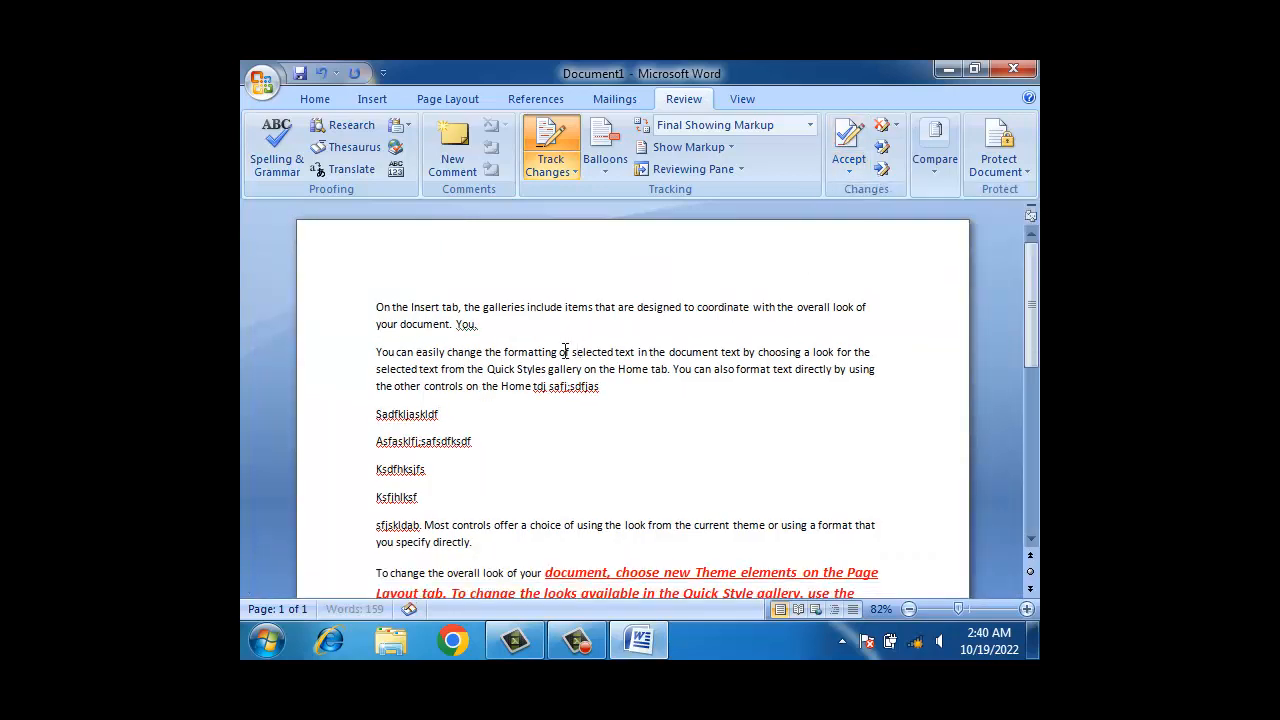
{"action": "scroll", "coordinate": [563, 349], "scroll_direction": "down", "scroll_amount": 2}
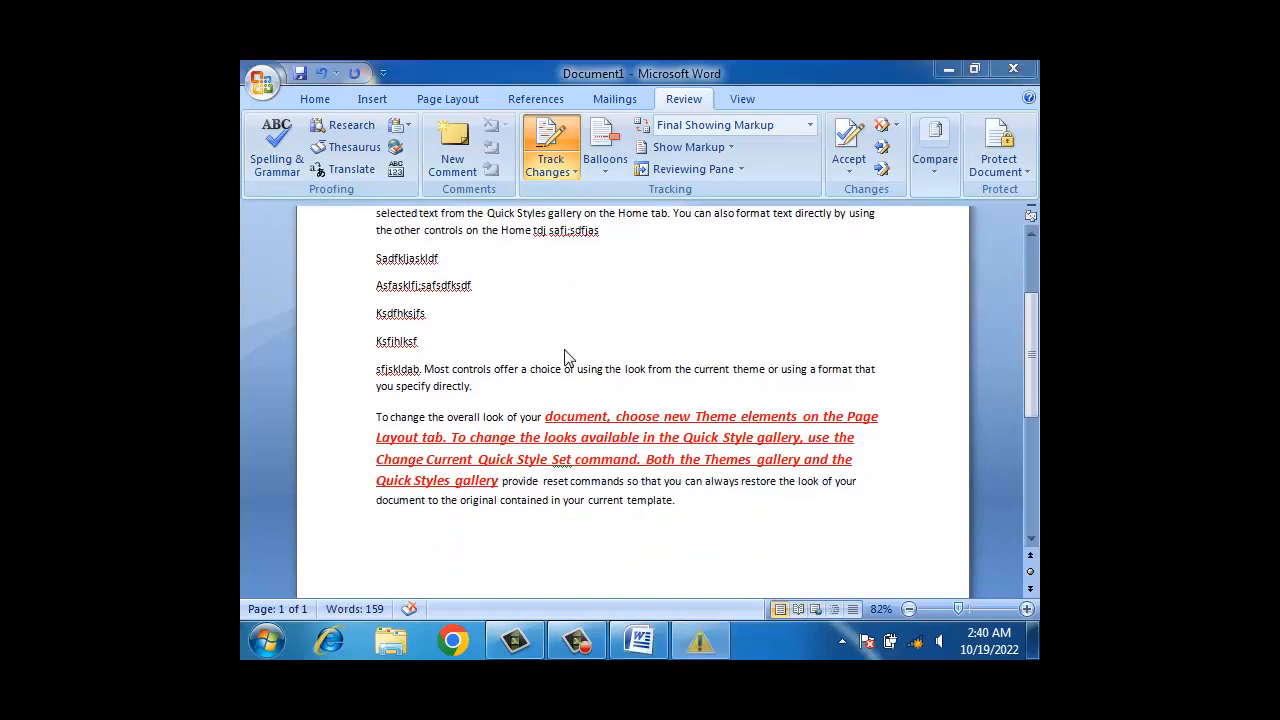
{"action": "left_click", "coordinate": [636, 516]}
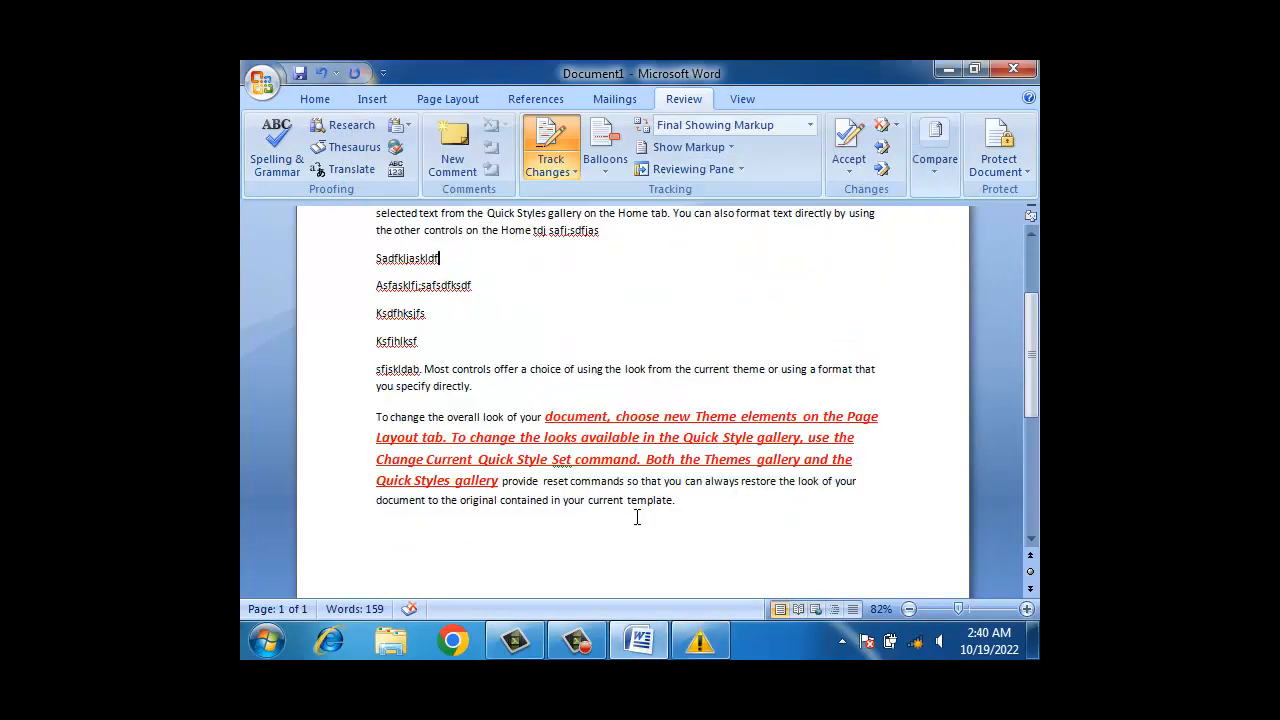
{"action": "key", "text": "ctrl+z"}
{"action": "scroll", "coordinate": [537, 334], "scroll_direction": "up", "scroll_amount": 3}
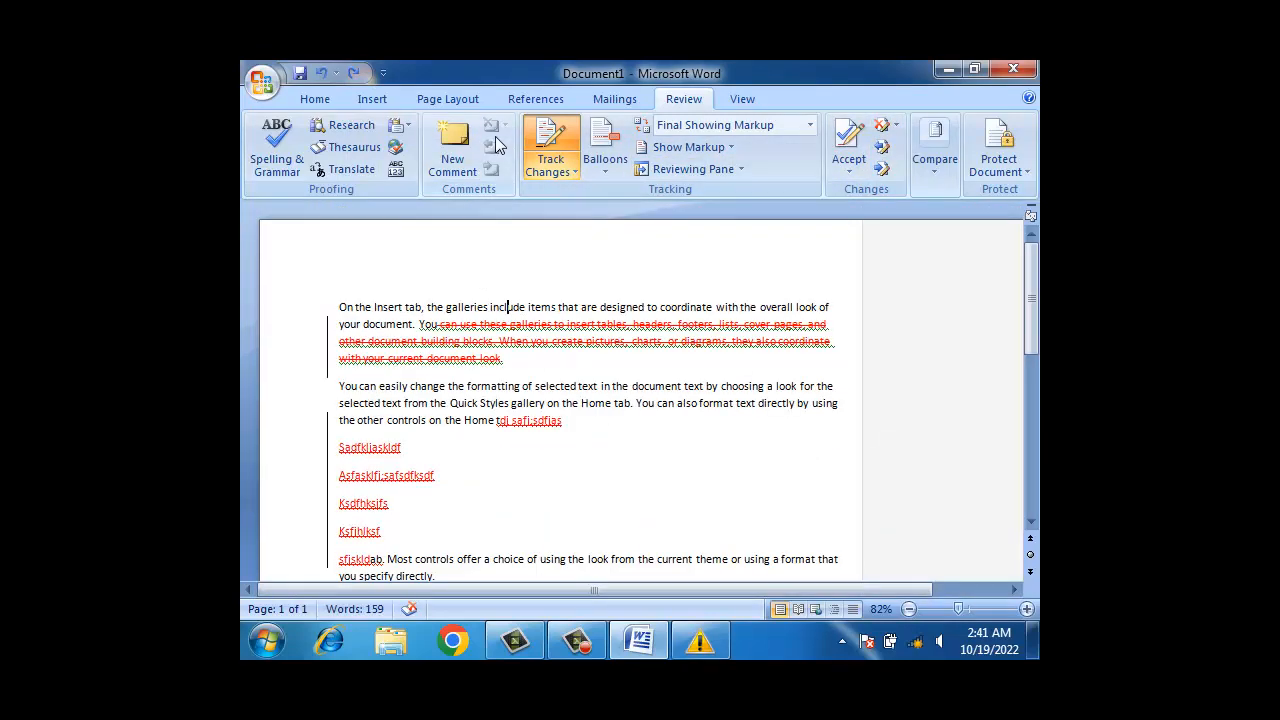
Step forward and backward through the tracked changes to examine the deletion, the insertion and the formatting revisions
{"action": "left_click", "coordinate": [882, 170]}
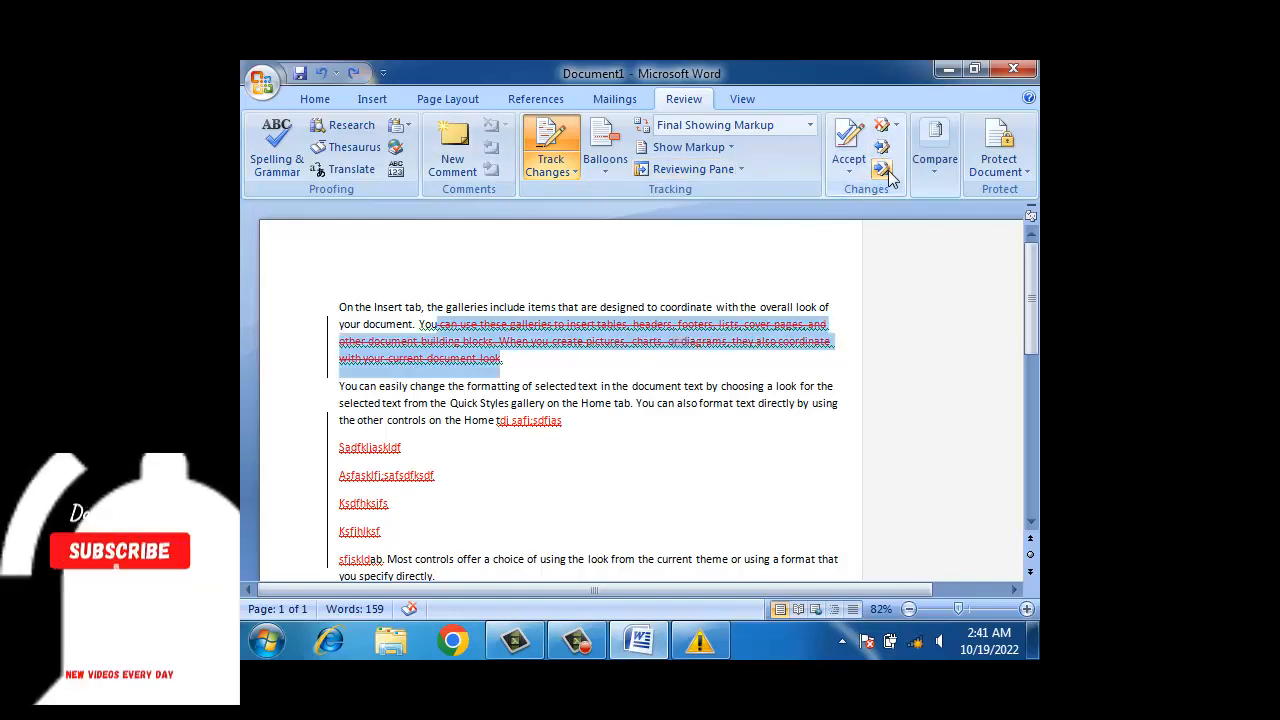
{"action": "left_click", "coordinate": [882, 170]}
{"action": "left_click", "coordinate": [882, 170]}
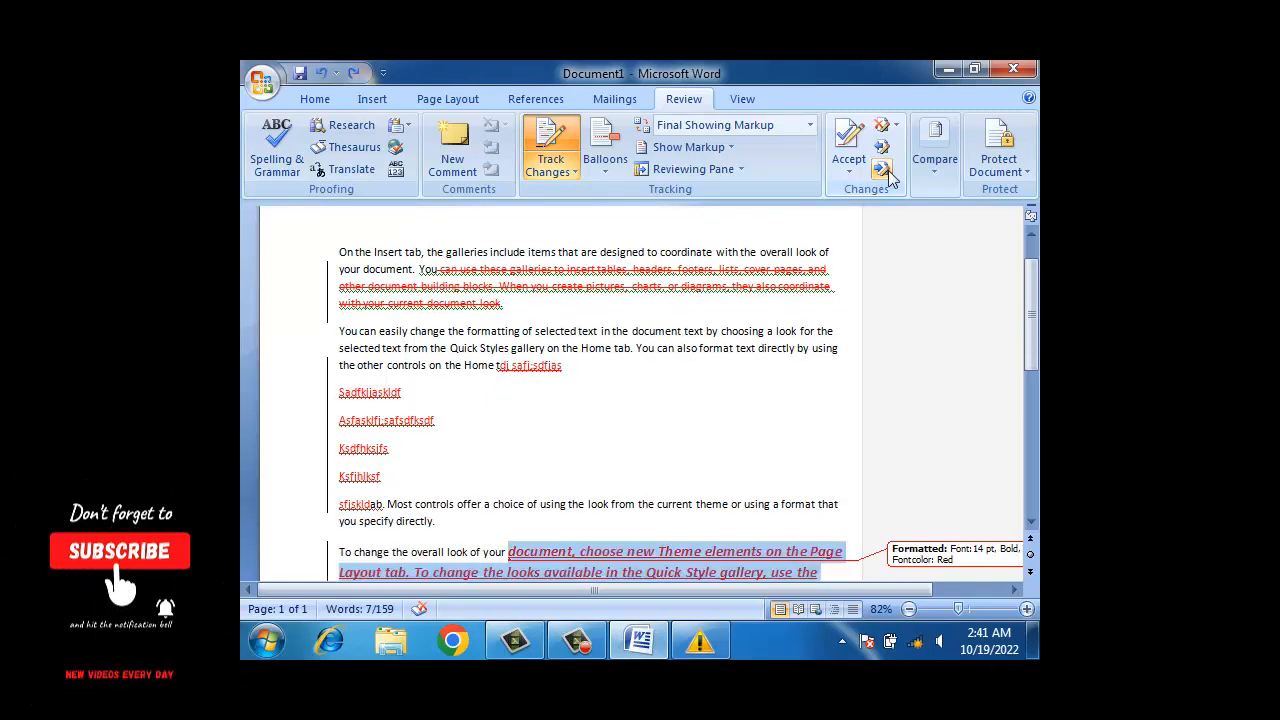
{"action": "left_click", "coordinate": [881, 147]}
{"action": "left_click", "coordinate": [882, 170]}
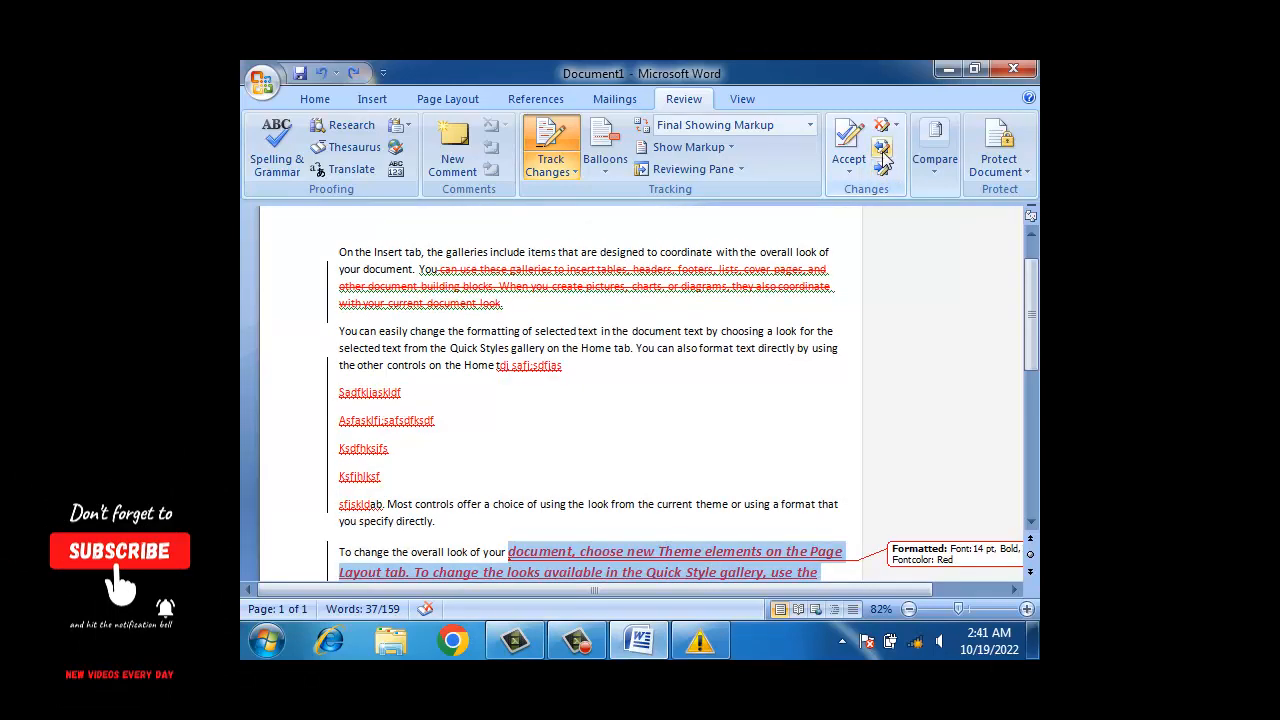
{"action": "left_click", "coordinate": [882, 147]}
{"action": "left_click", "coordinate": [882, 170]}
{"action": "left_click", "coordinate": [882, 147]}
{"action": "left_click", "coordinate": [882, 169]}
{"action": "left_click", "coordinate": [881, 147]}
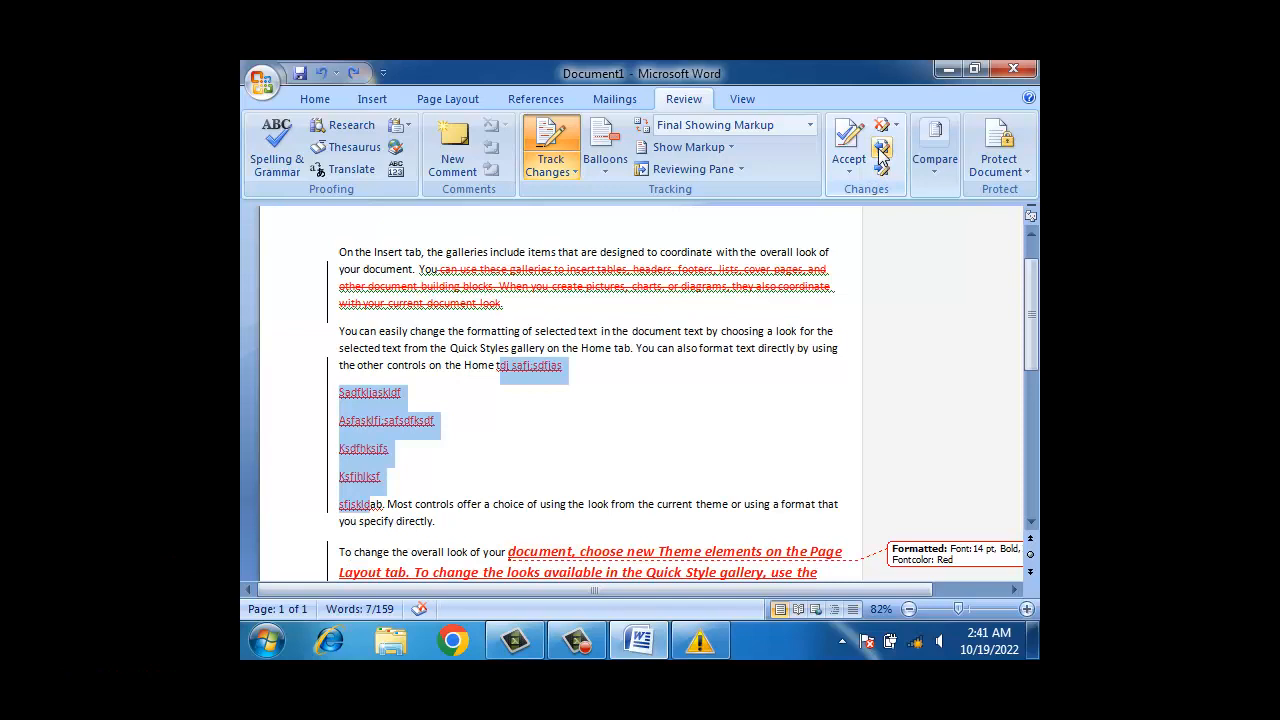
{"action": "left_click", "coordinate": [702, 418]}
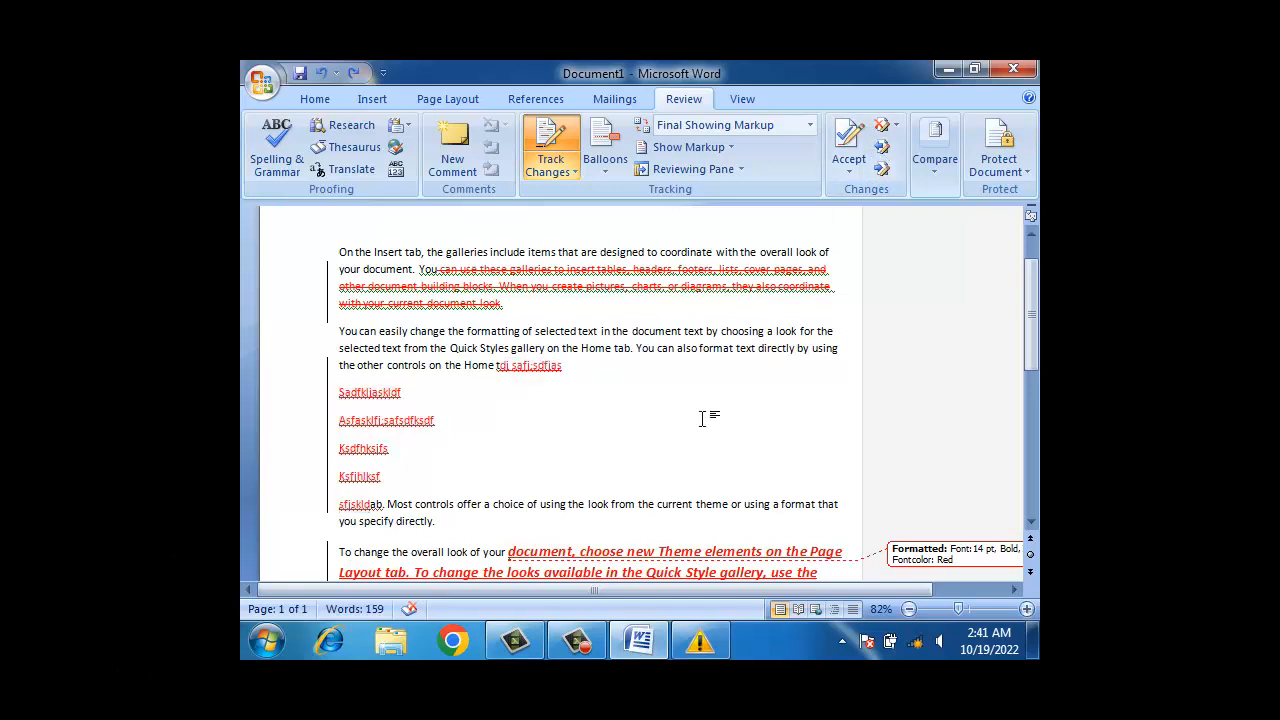
Show the Reviewing Pane to examine the list of revisions, and hide it again
{"action": "scroll", "coordinate": [702, 418], "scroll_direction": "down", "scroll_amount": 1}
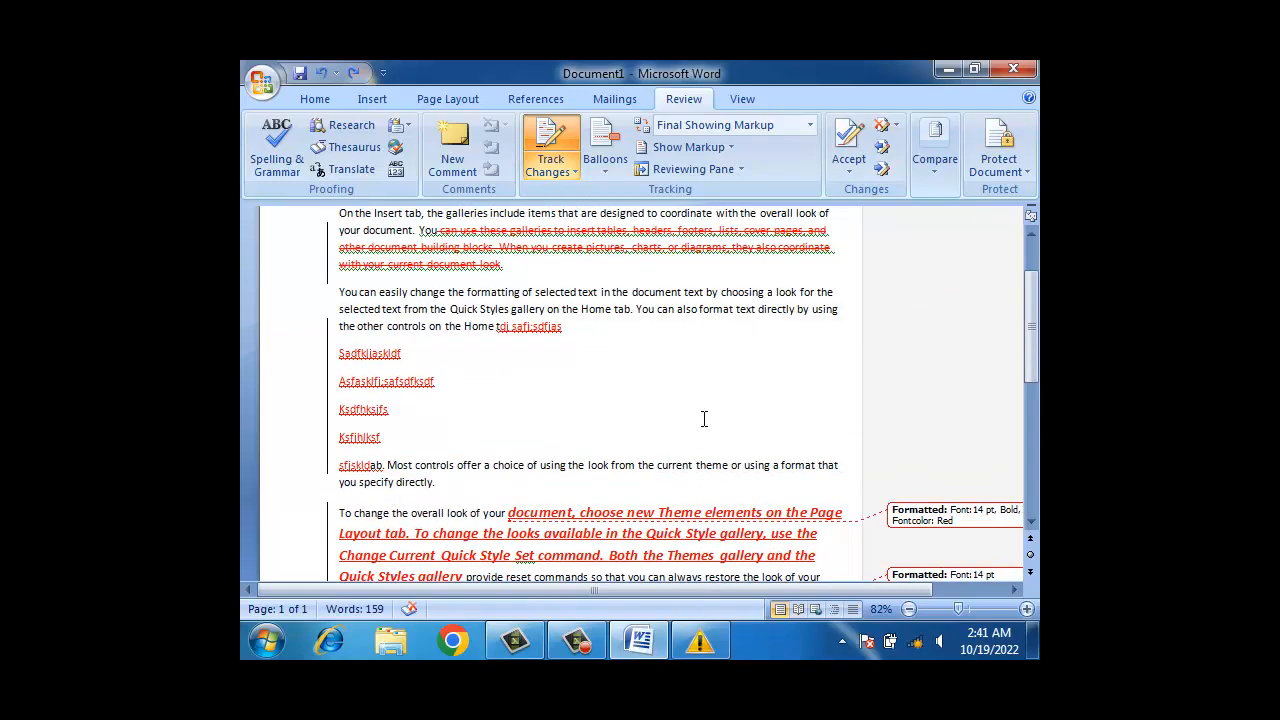
{"action": "left_click", "coordinate": [705, 172]}
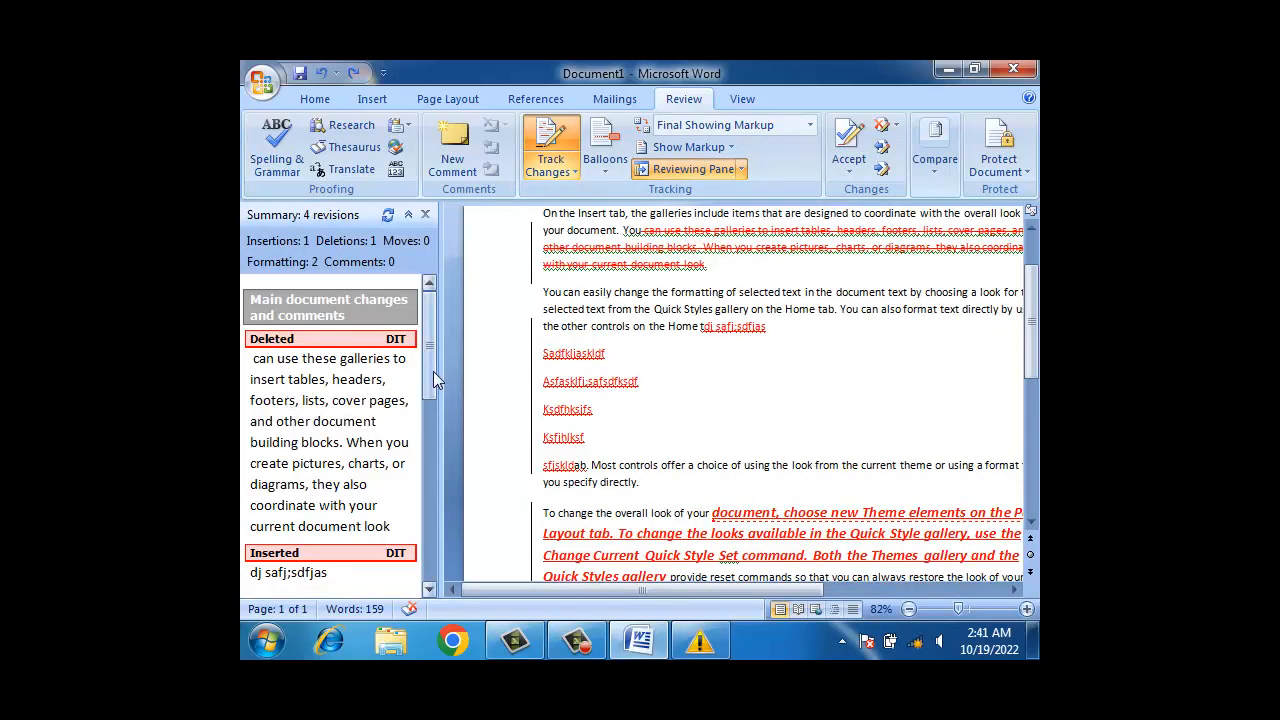
{"action": "left_click_drag", "start_coordinate": [433, 371], "coordinate": [453, 354]}
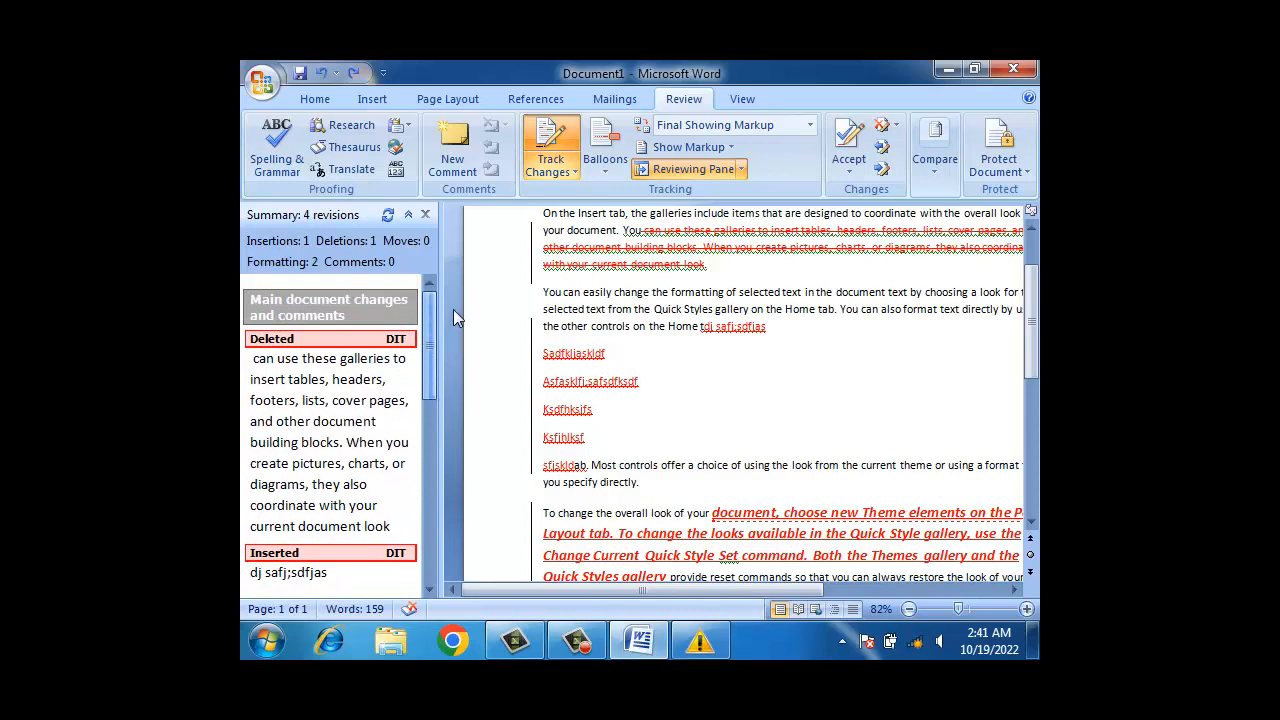
{"action": "left_click", "coordinate": [678, 168]}
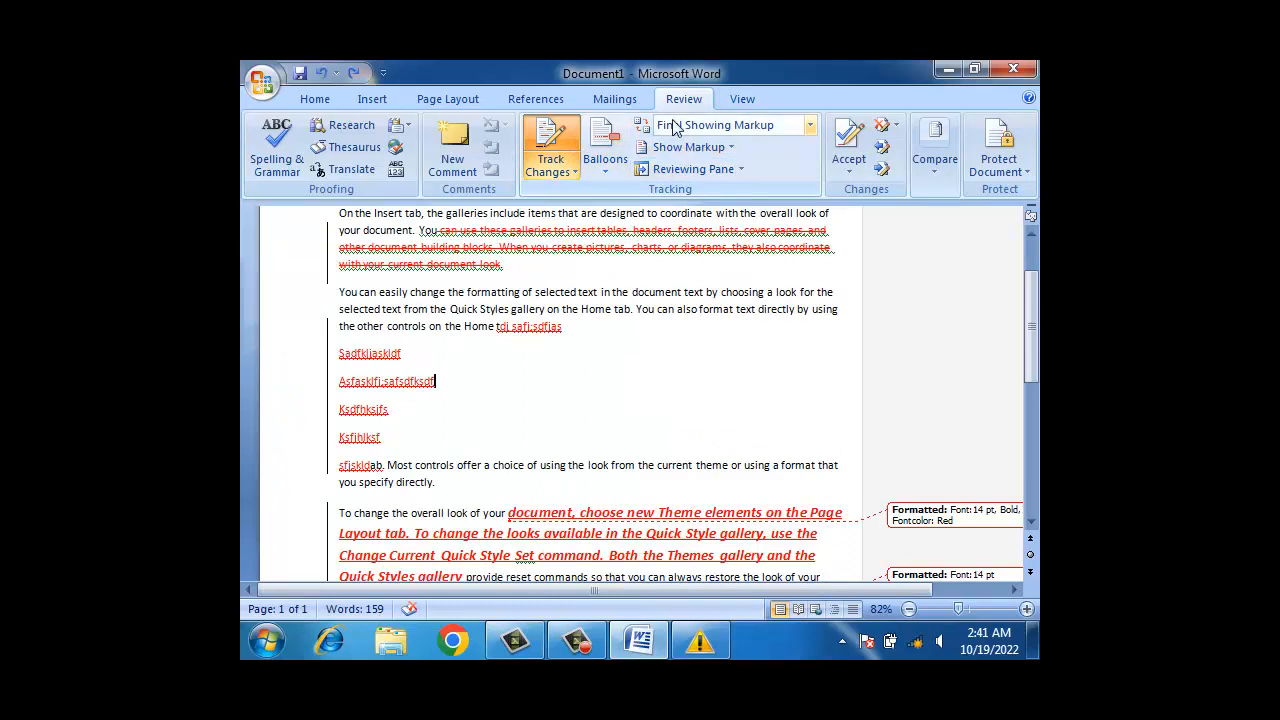
Turn off change tracking and replace the whole document's content with sample text generated by =rand()
{"action": "left_click", "coordinate": [570, 158]}
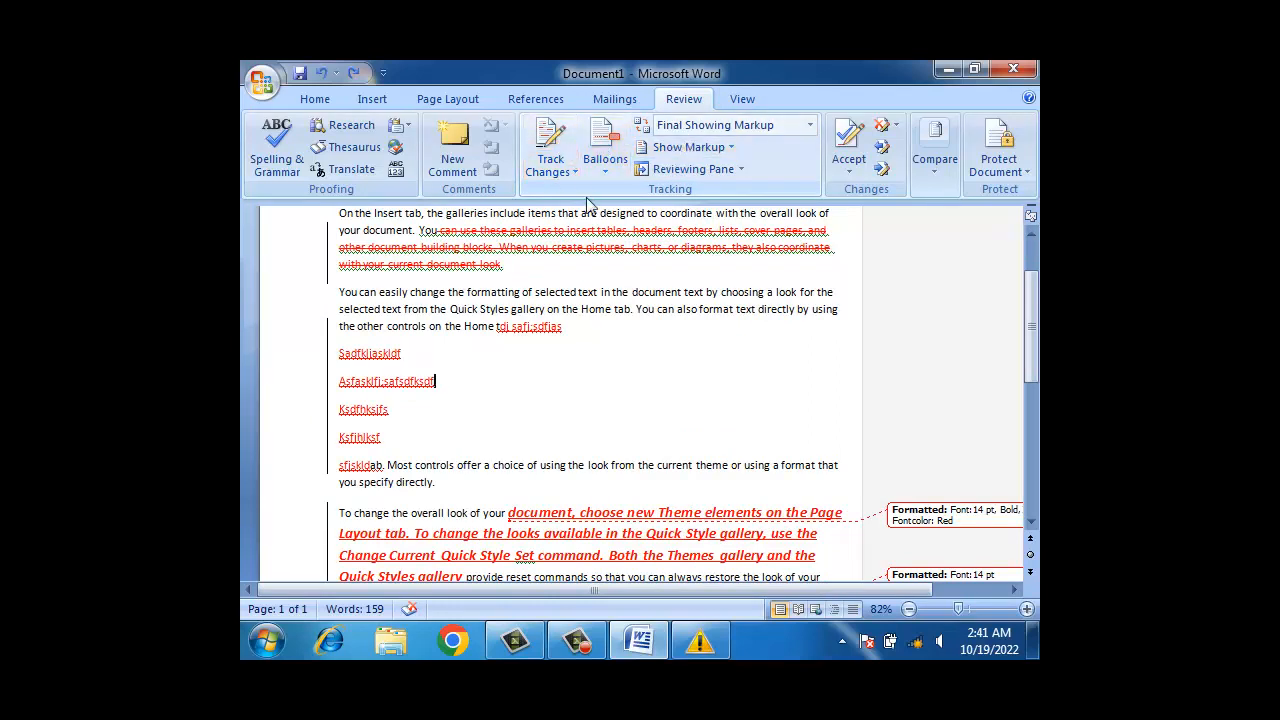
{"action": "key", "text": "ctrl+a"}
{"action": "key", "text": "Delete"}
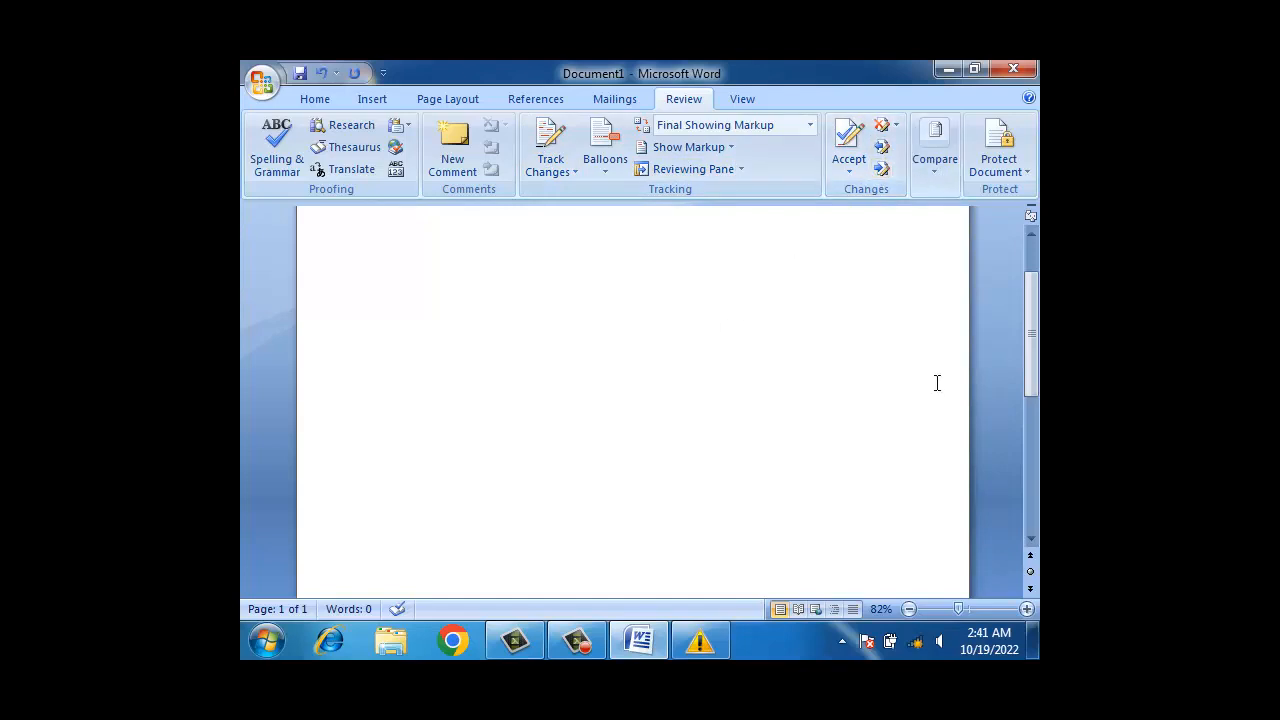
{"action": "type", "text": "=rand()"}
{"action": "key", "text": "Return"}
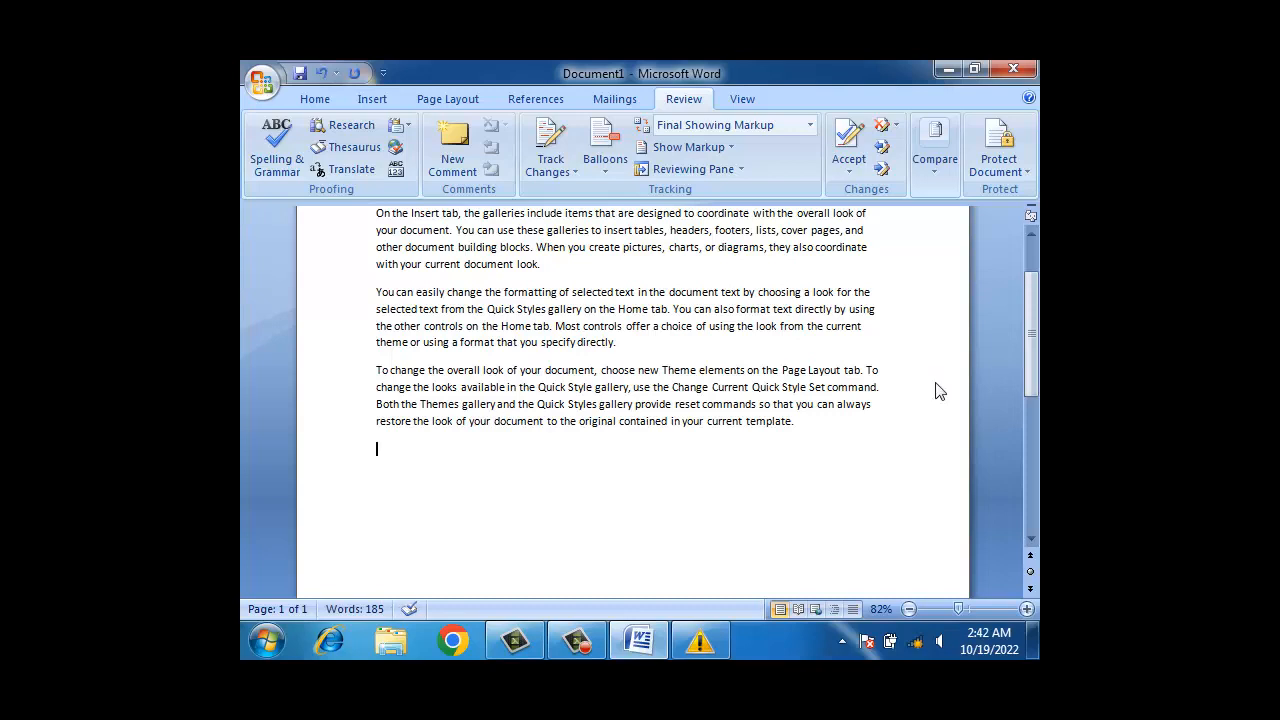
Save the document to the Desktop as a Word Document named one
{"action": "key", "text": "ctrl+s"}
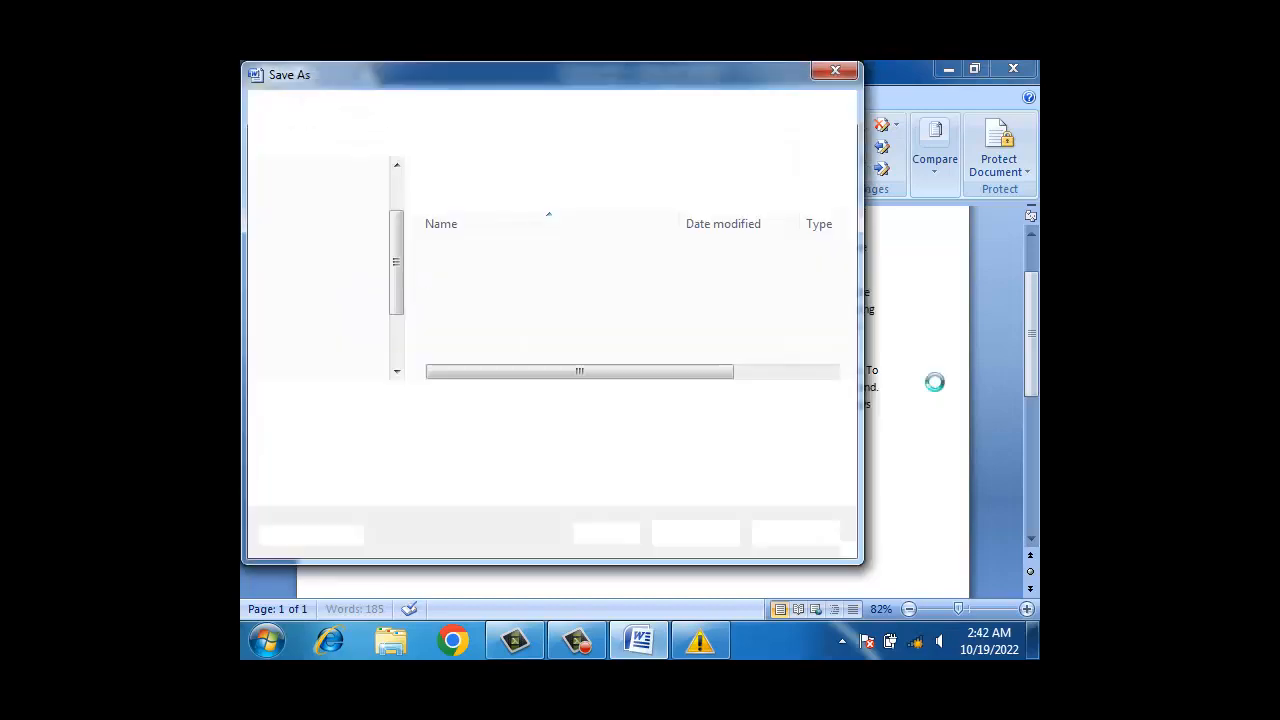
{"action": "type", "text": "one"}
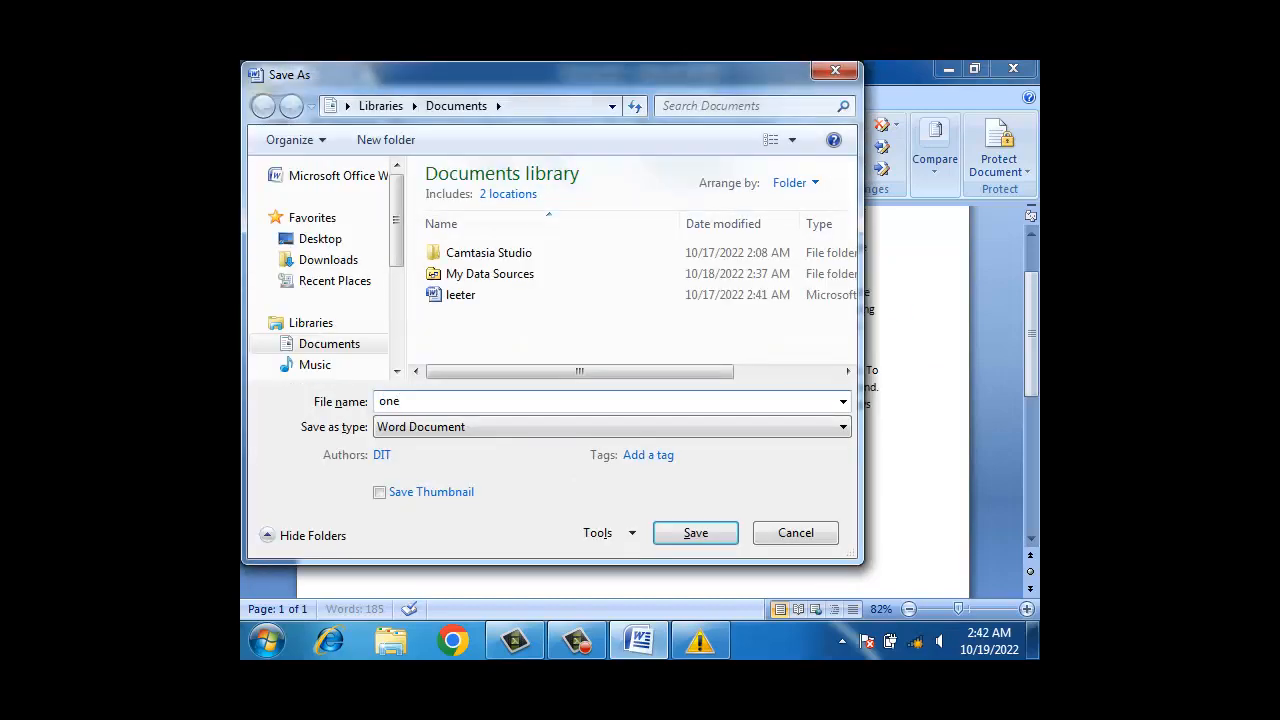
{"action": "left_click", "coordinate": [320, 240]}
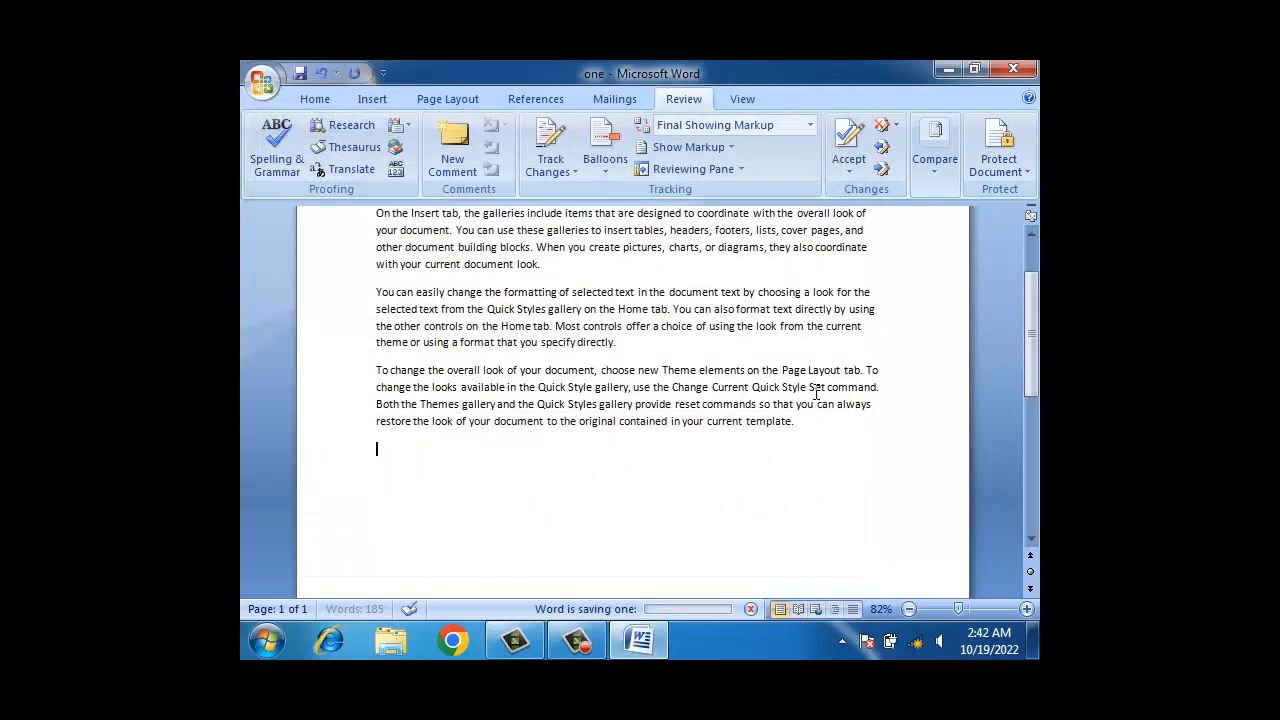
Add five filler lines below the last paragraph: Lgjdgd, Dfklgjdlfg, \, Dklgjdlg] and dklgjdlfkjg
{"action": "type", "text": "Lgidgd"}
{"action": "key", "text": "Return"}
{"action": "type", "text": "Dfklgjdlfg"}
{"action": "key", "text": "Return"}
{"action": "type", "text": "\\"}
{"action": "type", "text": "dklgjdlg"}
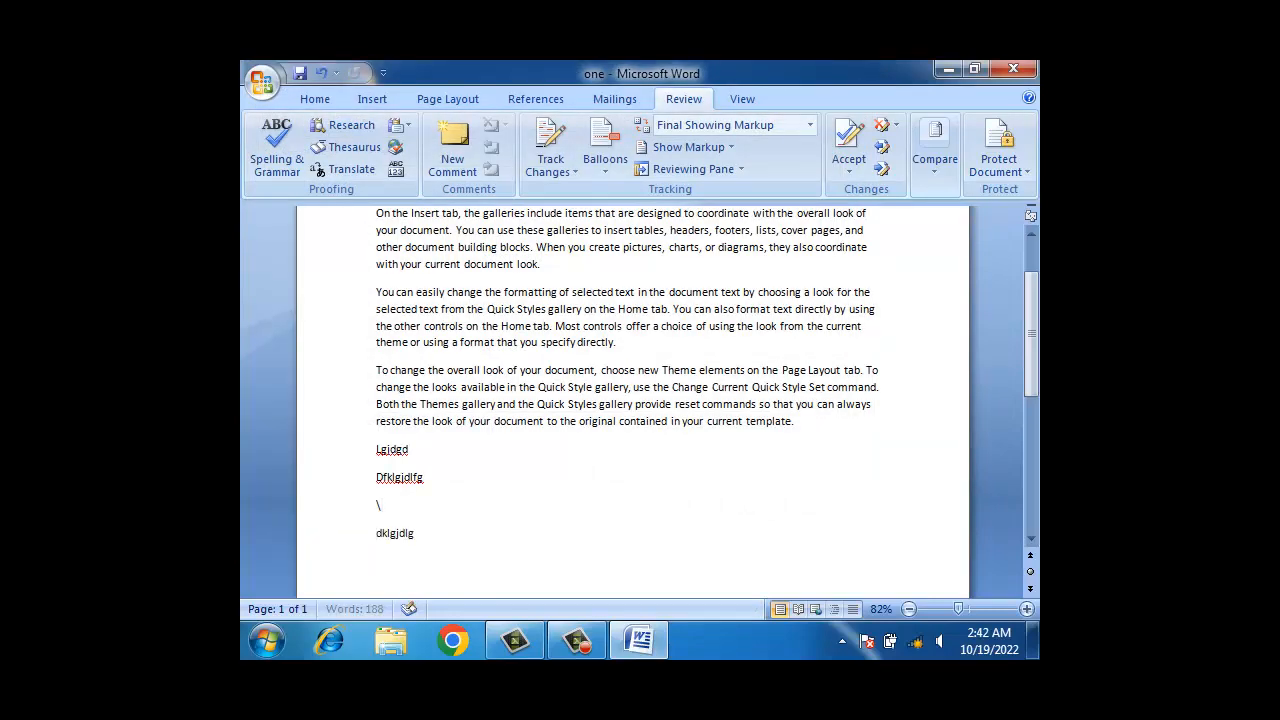
{"action": "key", "text": "Return"}
{"action": "type", "text": "dklgjdlfkjg"}
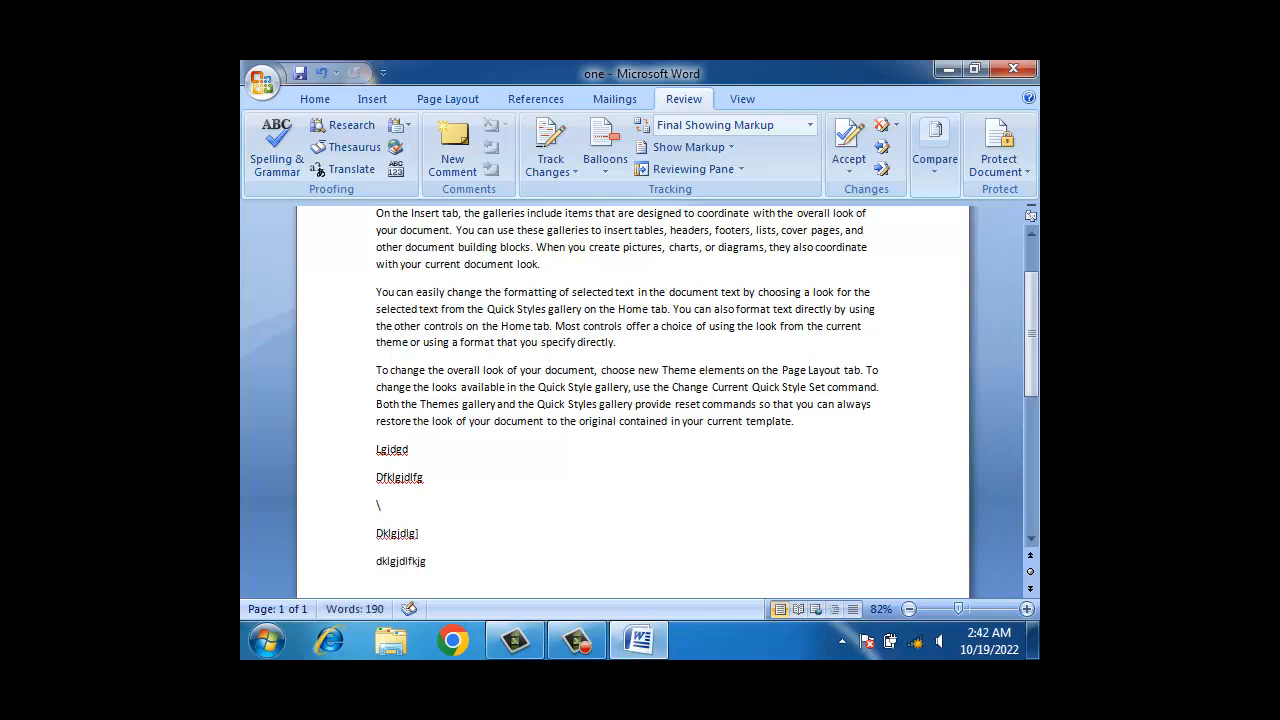
Save the edited document to the Desktop as a separate copy named two, and close it
{"action": "left_click", "coordinate": [262, 81]}
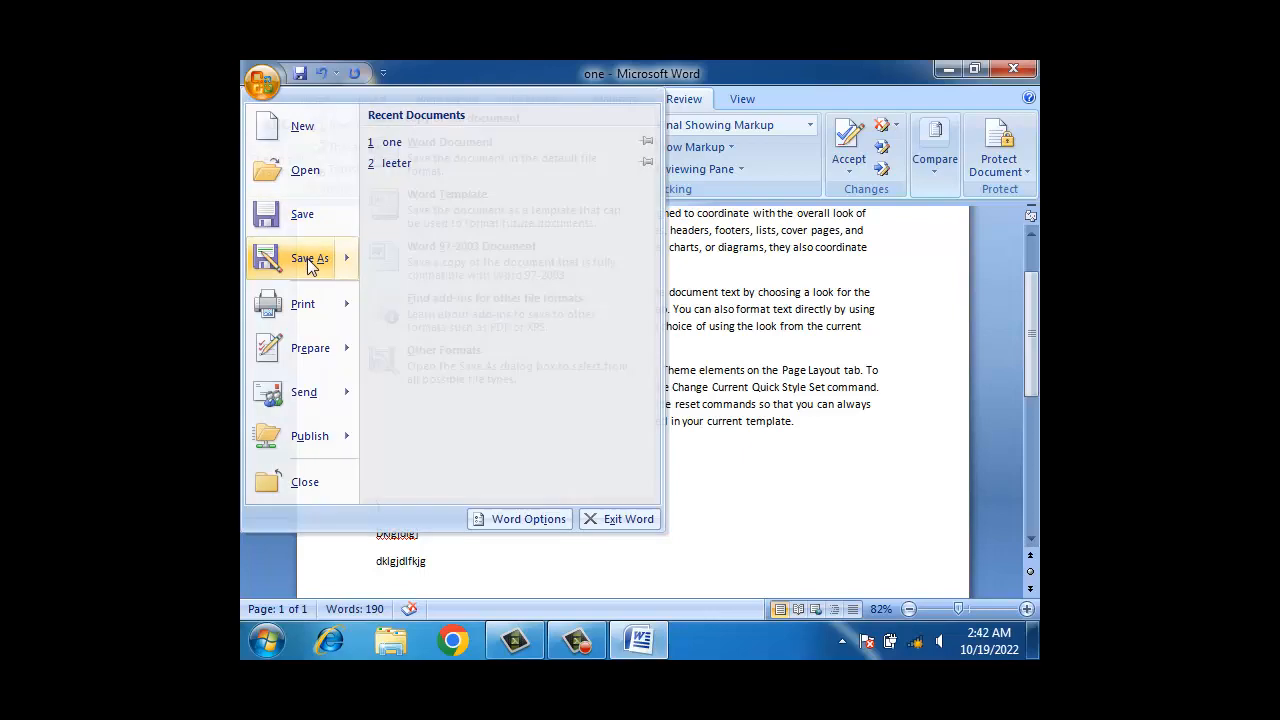
{"action": "left_click", "coordinate": [307, 258]}
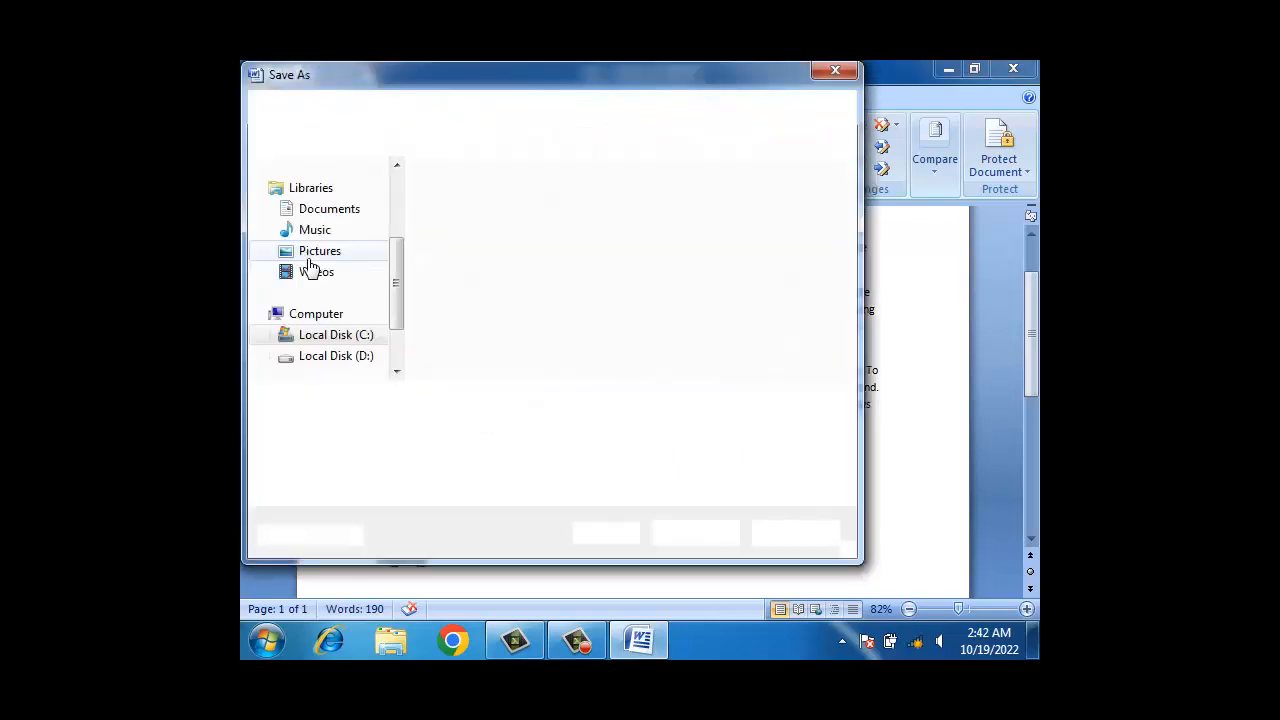
{"action": "type", "text": "two"}
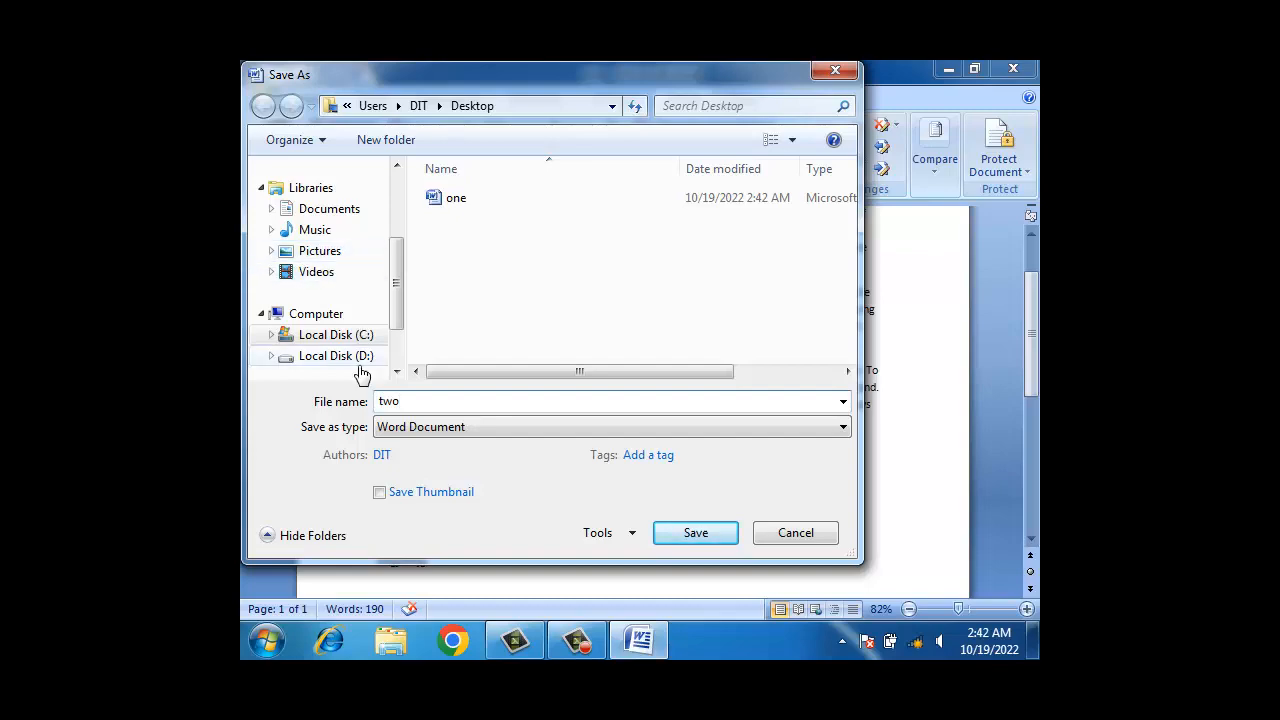
{"action": "left_click", "coordinate": [706, 533]}
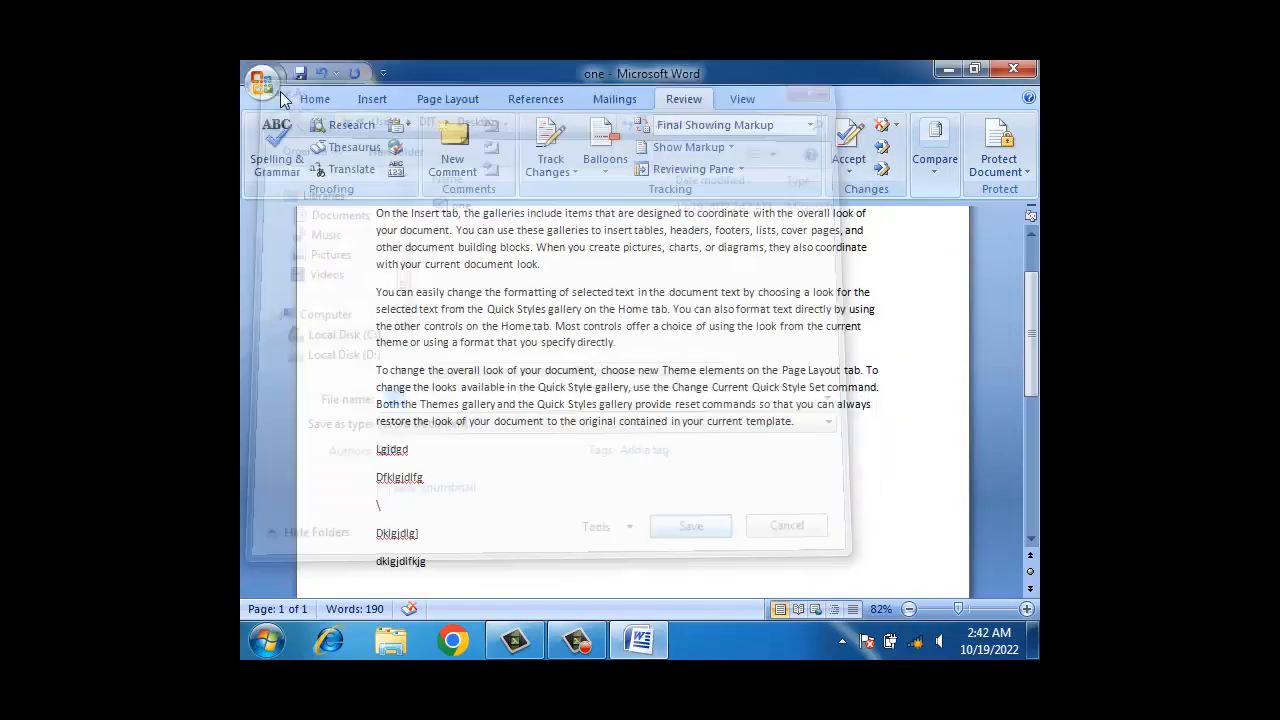
{"action": "left_click", "coordinate": [262, 80]}
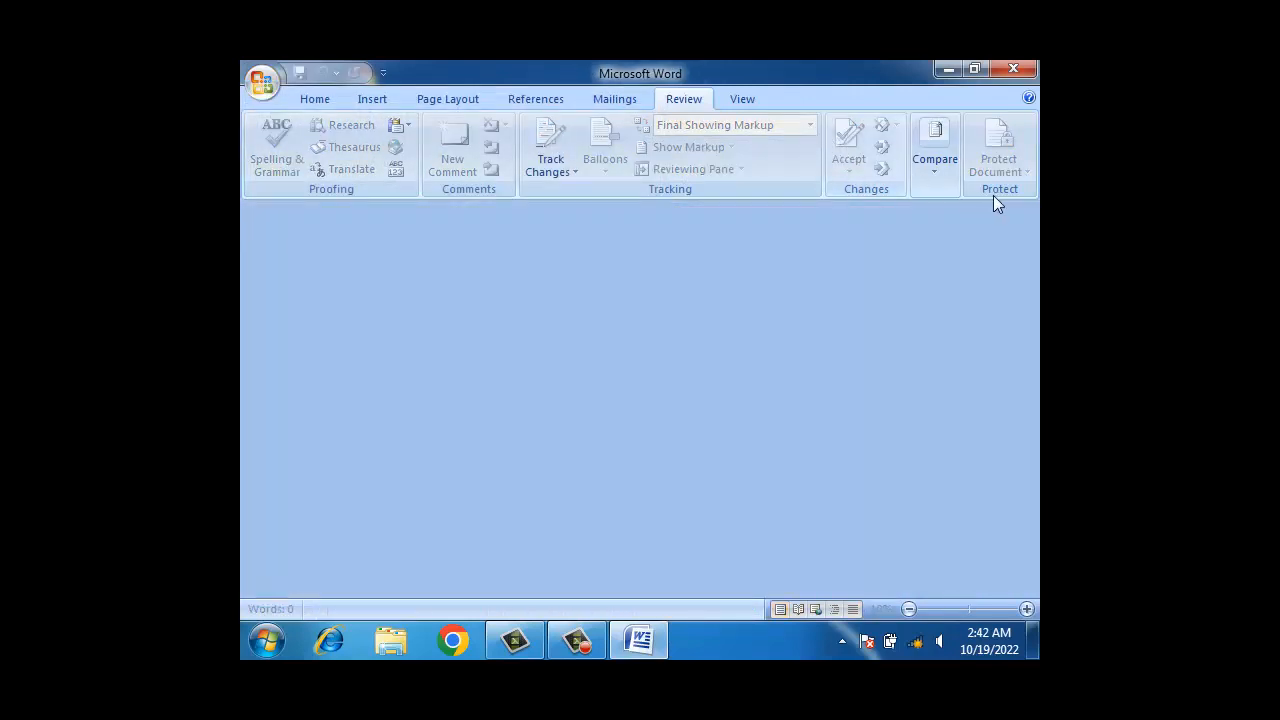
Compare two document versions, with one as the original document and two as the revised document
{"action": "left_click", "coordinate": [934, 165]}
{"action": "left_click", "coordinate": [929, 242]}
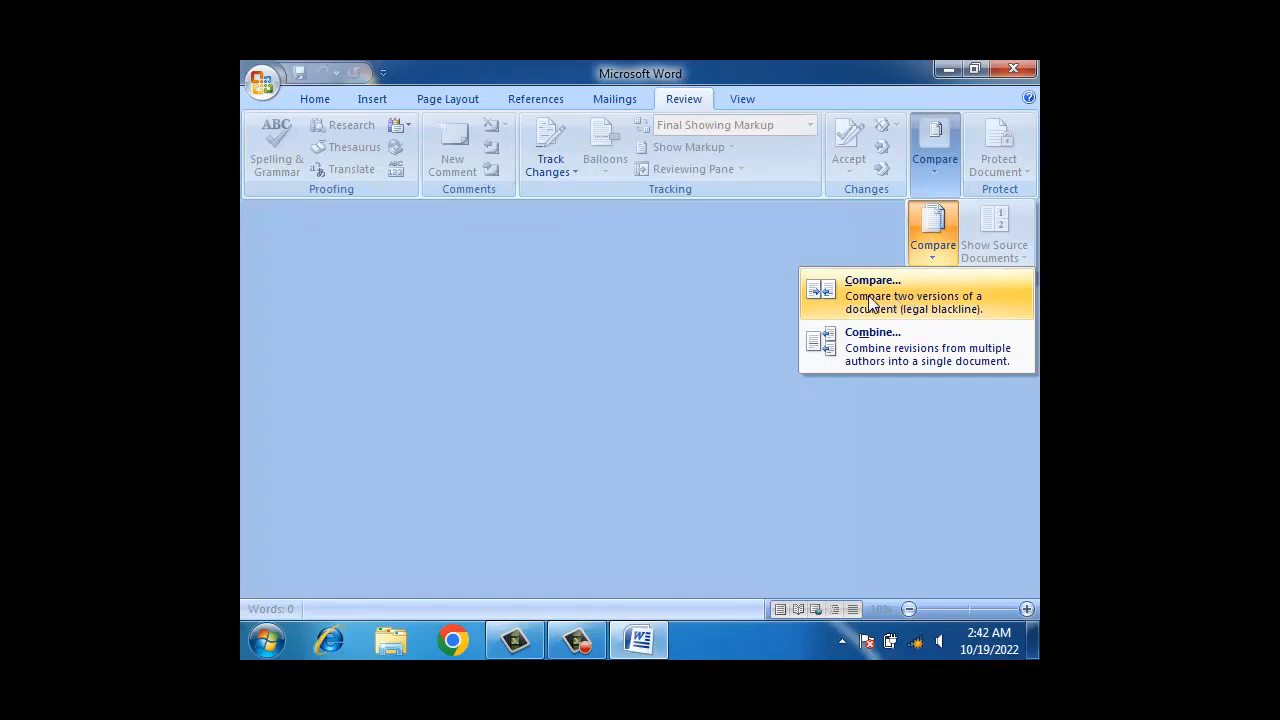
{"action": "left_click", "coordinate": [880, 286]}
{"action": "left_click", "coordinate": [492, 308]}
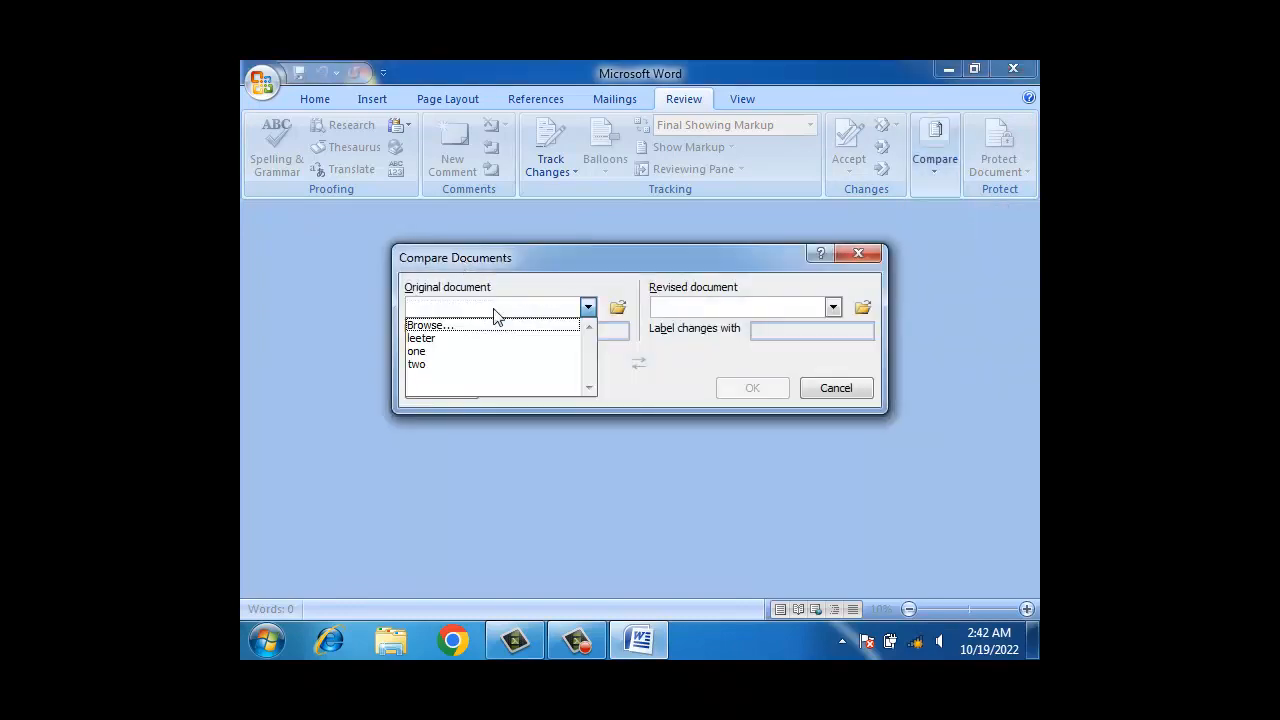
{"action": "left_click", "coordinate": [433, 352]}
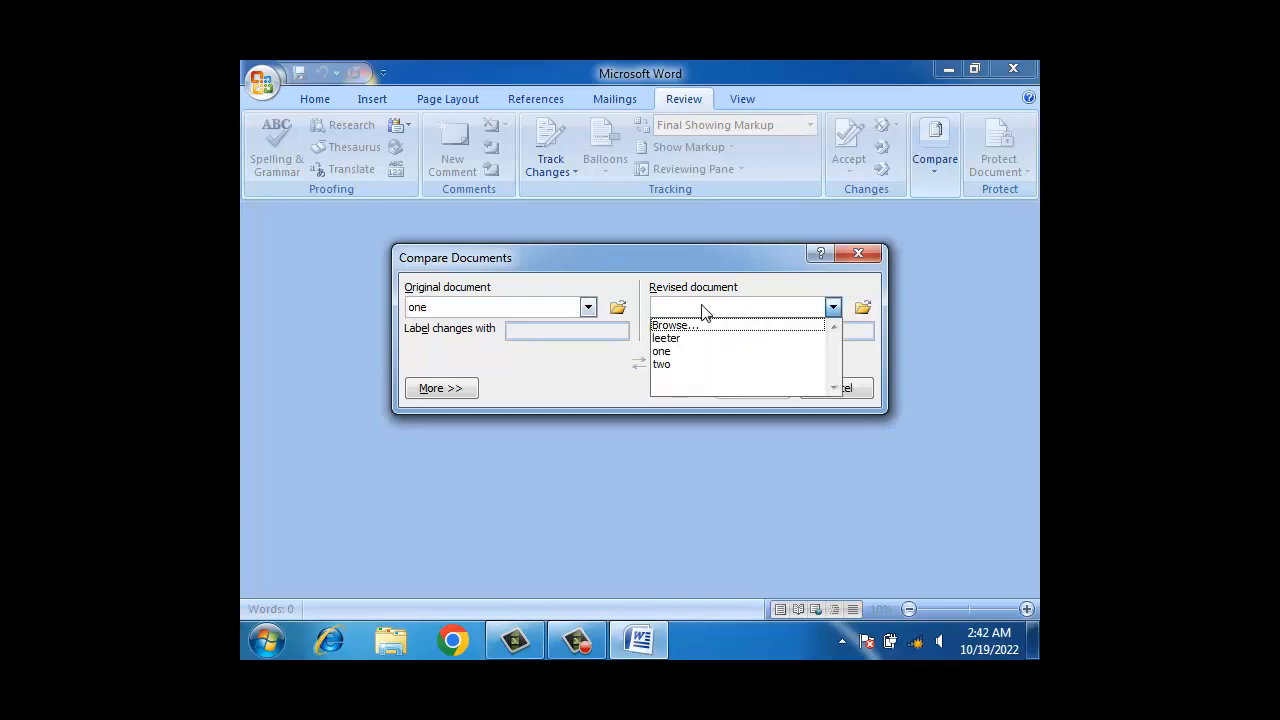
{"action": "left_click", "coordinate": [666, 366]}
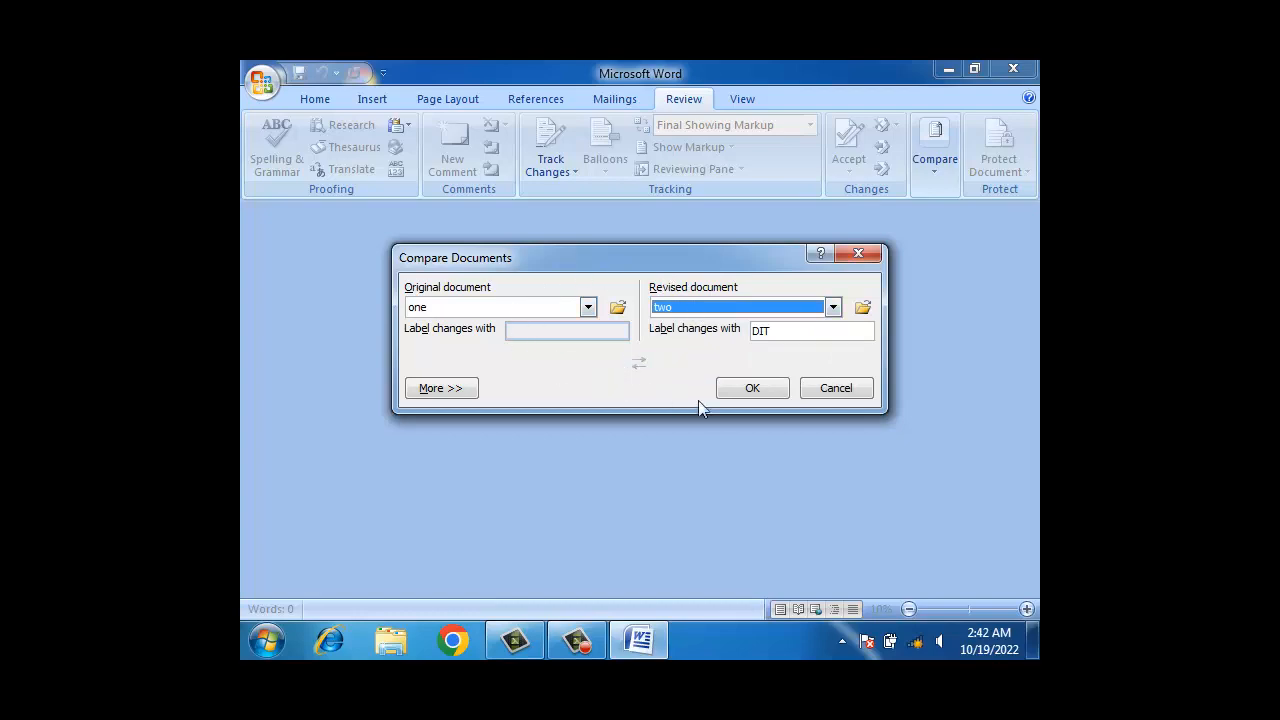
{"action": "left_click", "coordinate": [756, 390]}
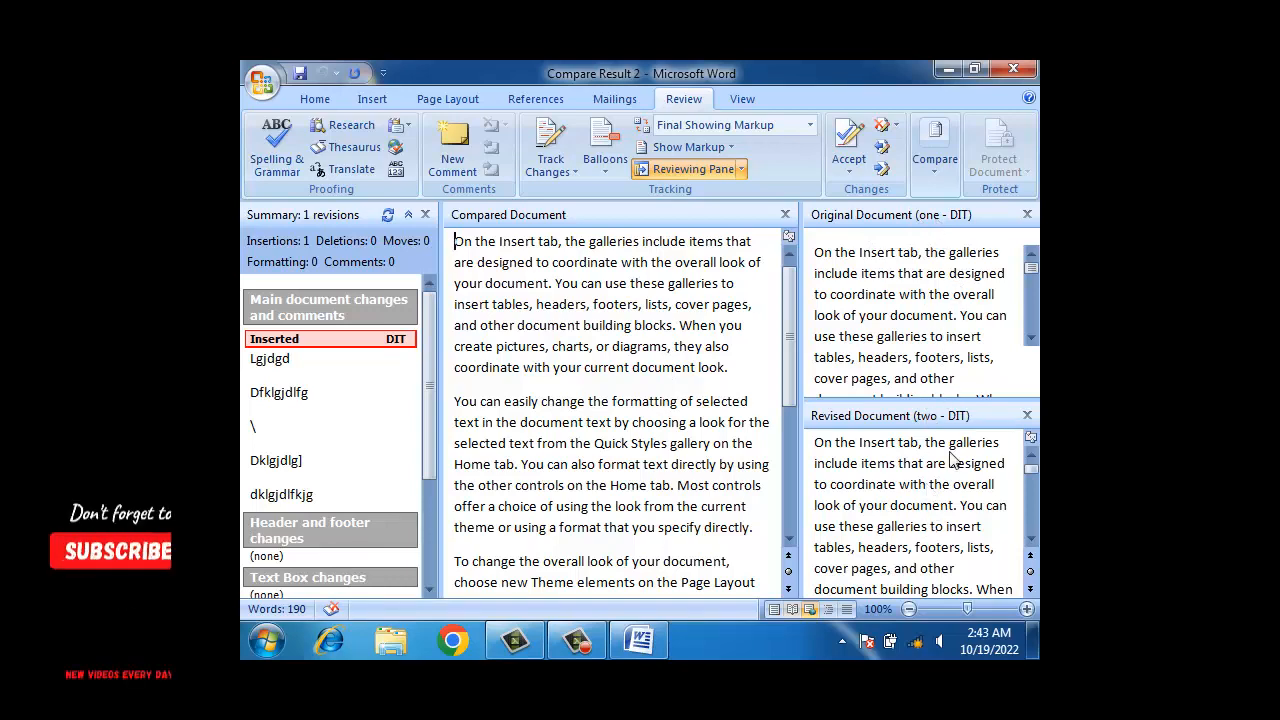
Examine the end of the original and revised documents against the compared document
{"action": "left_click_drag", "start_coordinate": [1034, 476], "coordinate": [1034, 536]}
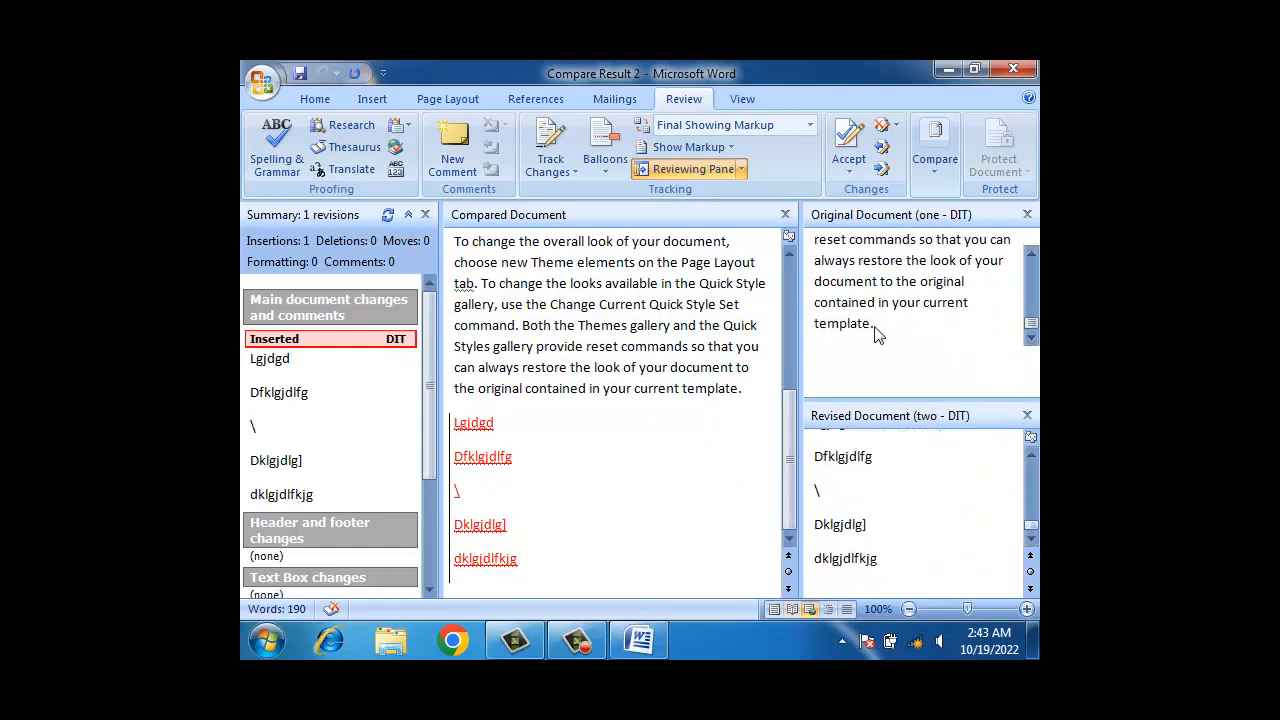
{"action": "scroll", "coordinate": [930, 487], "scroll_direction": "up", "scroll_amount": 3}
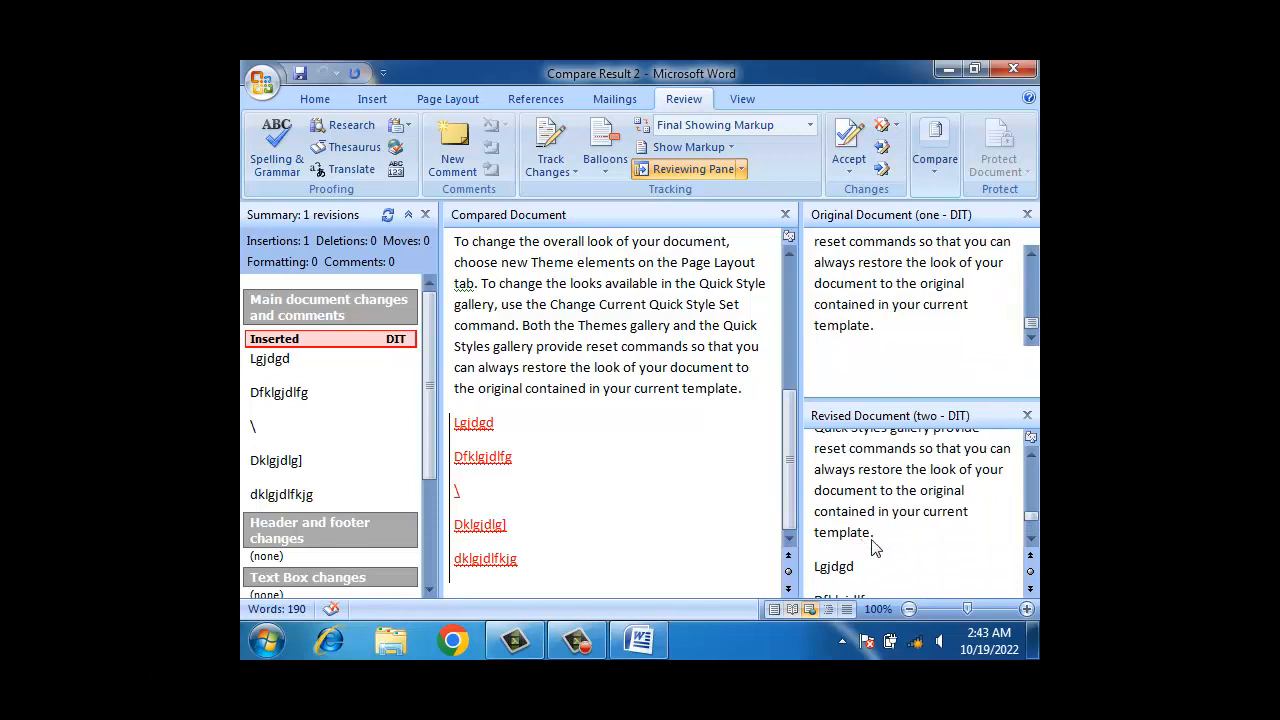
{"action": "scroll", "coordinate": [876, 510], "scroll_direction": "down", "scroll_amount": 2}
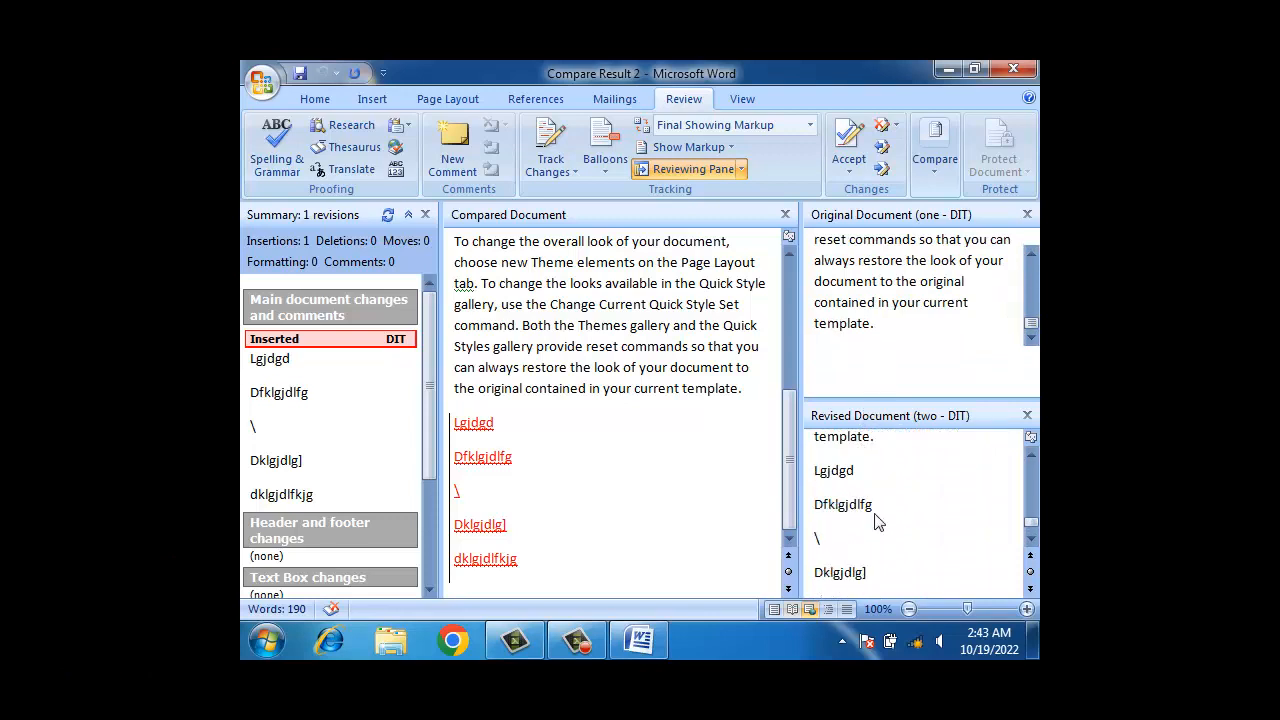
{"action": "scroll", "coordinate": [870, 545], "scroll_direction": "down", "scroll_amount": 1}
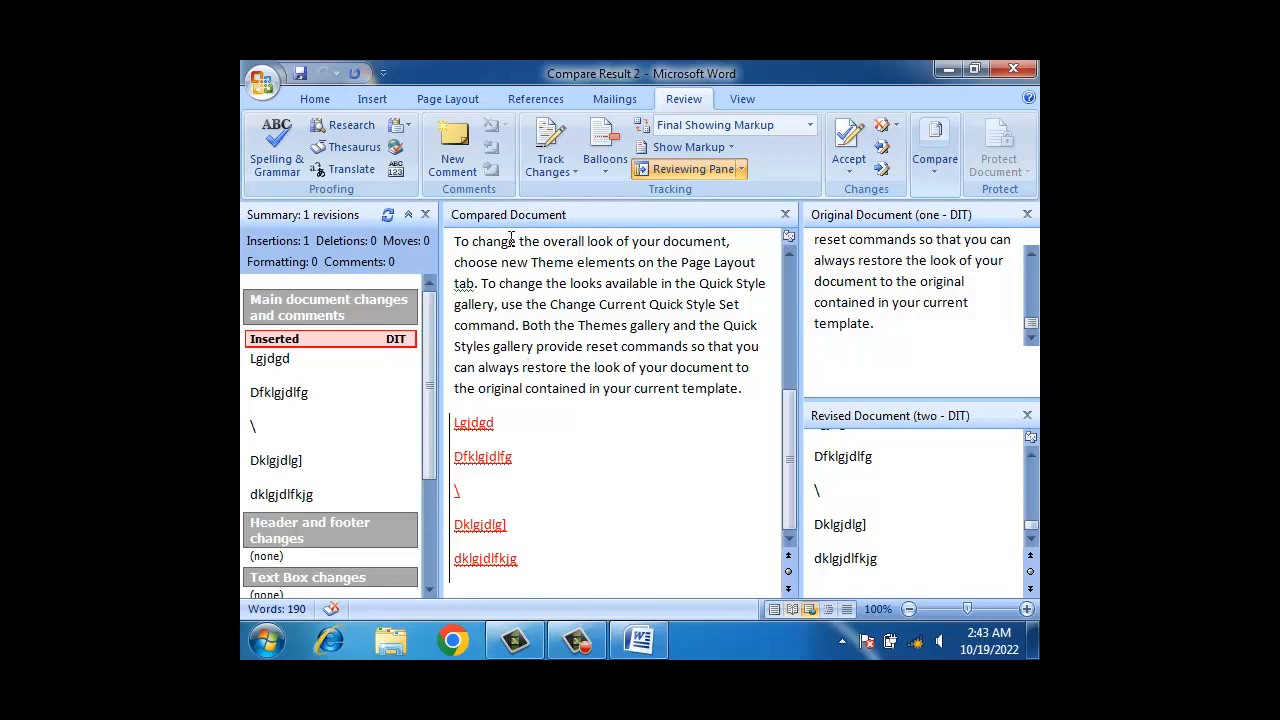
{"action": "scroll", "coordinate": [620, 328], "scroll_direction": "up", "scroll_amount": 6}
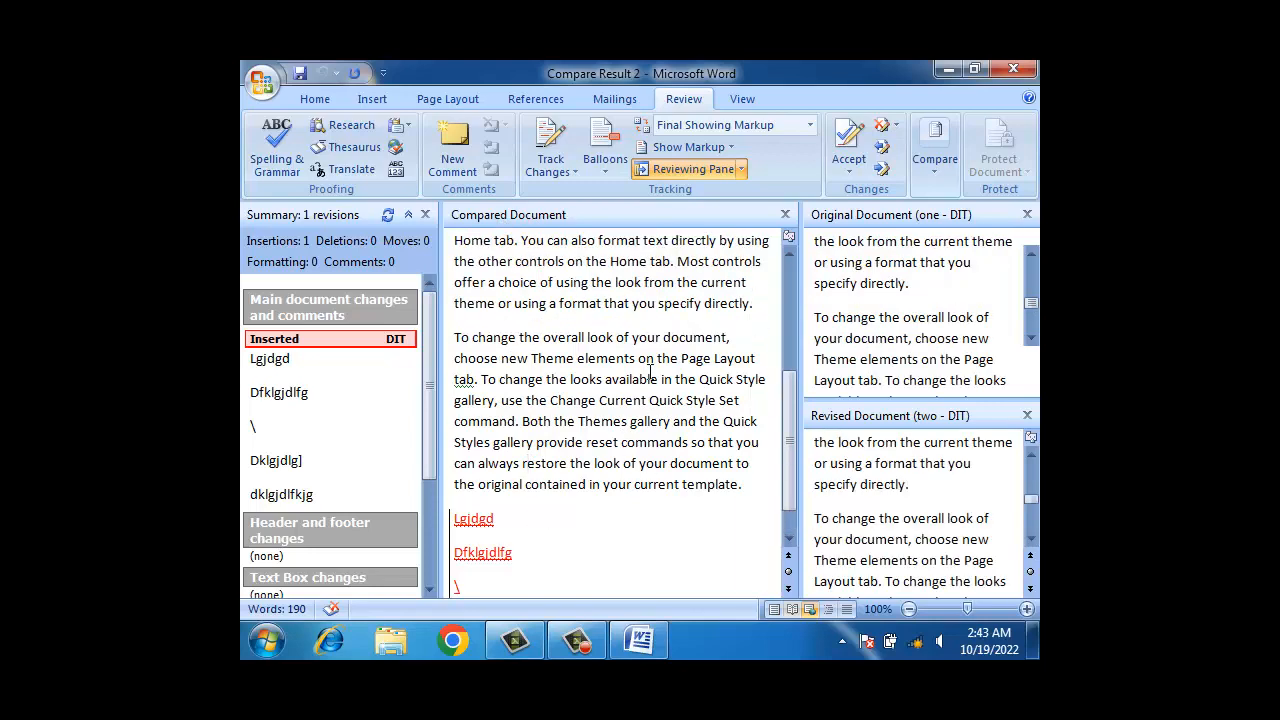
{"action": "scroll", "coordinate": [650, 372], "scroll_direction": "down", "scroll_amount": 4}
{"action": "scroll", "coordinate": [650, 372], "scroll_direction": "down", "scroll_amount": 2}
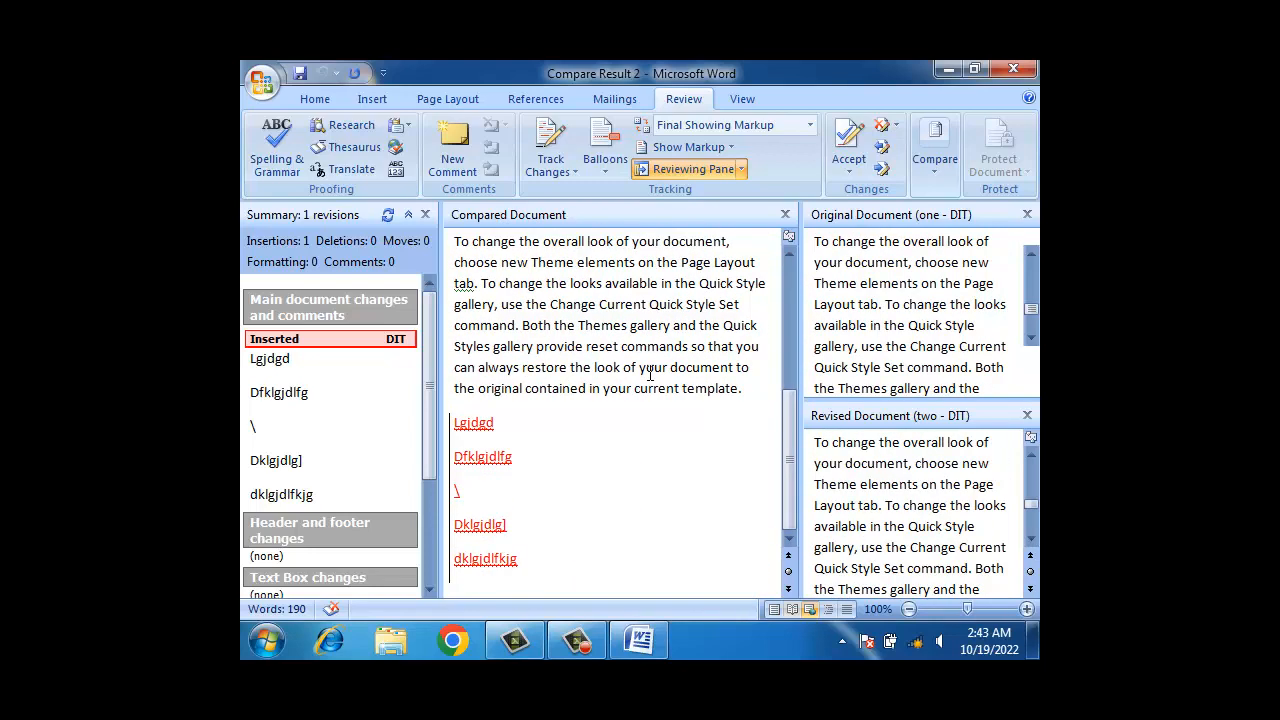
Highlight the inserted filler lines in the compared document and in the revision summary to examine them
{"action": "left_click_drag", "start_coordinate": [533, 570], "coordinate": [454, 418]}
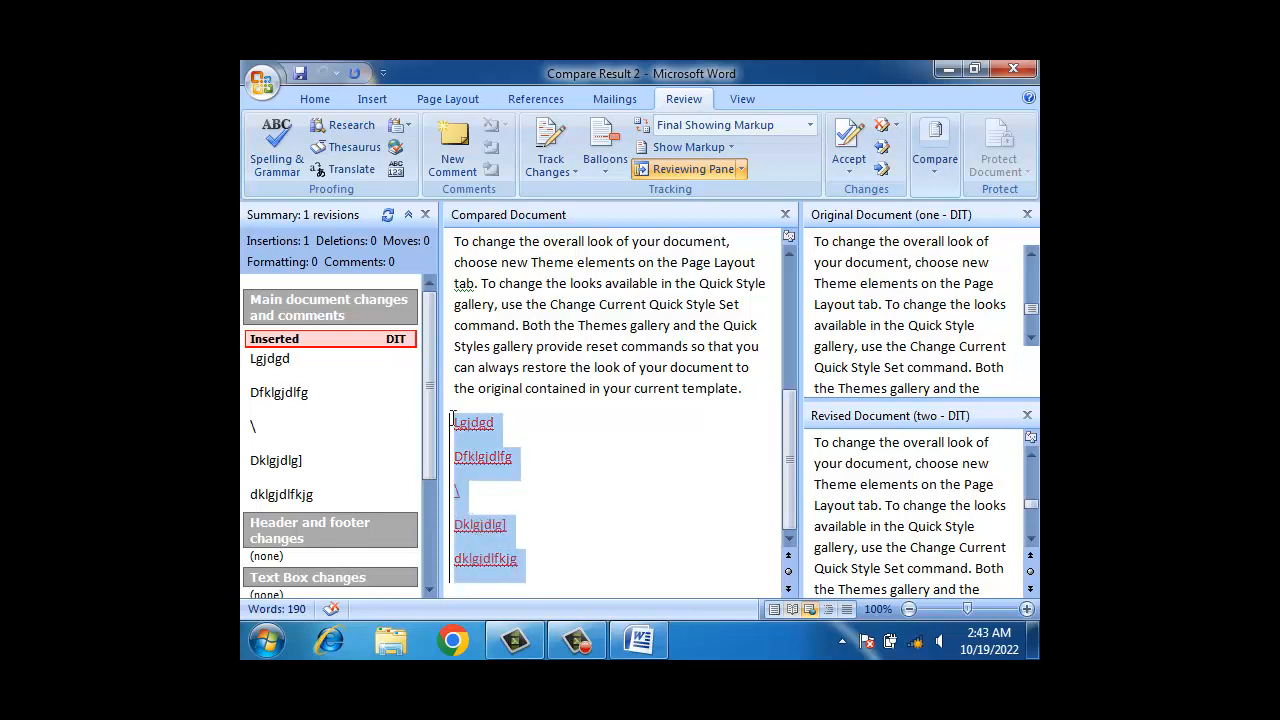
{"action": "left_click", "coordinate": [602, 535]}
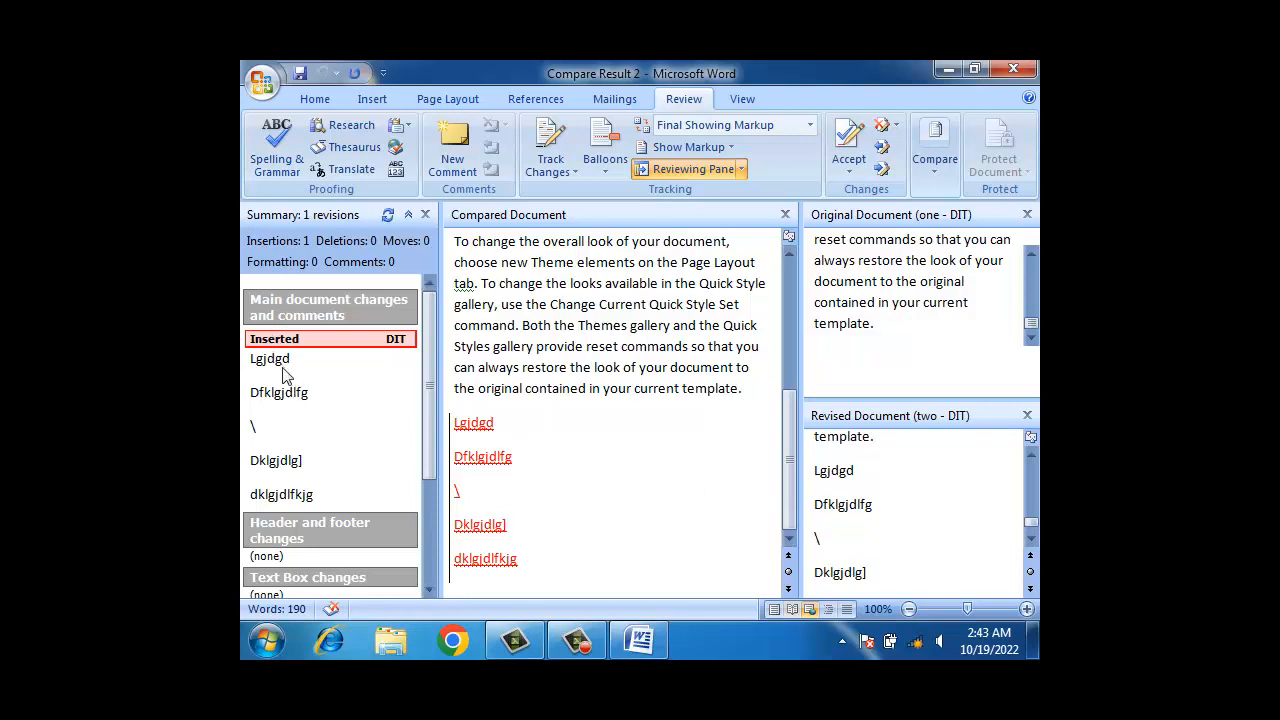
{"action": "left_click_drag", "start_coordinate": [298, 498], "coordinate": [250, 352]}
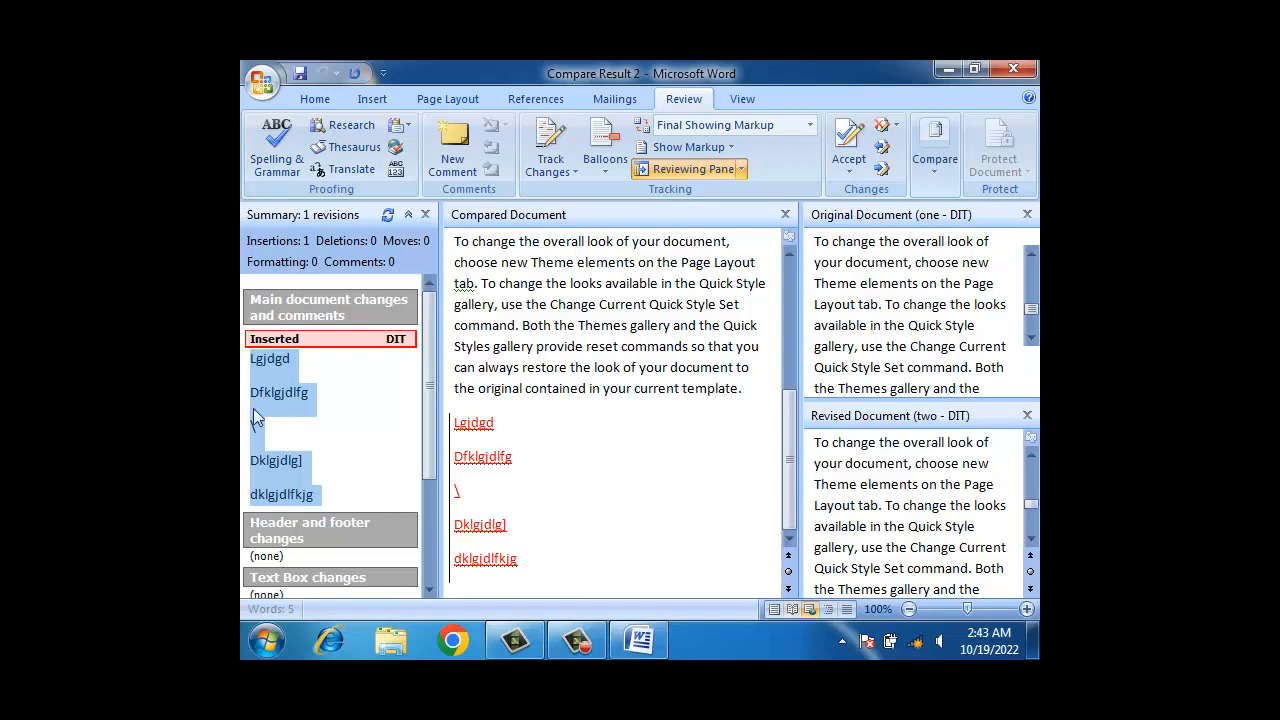
{"action": "left_click", "coordinate": [592, 367]}
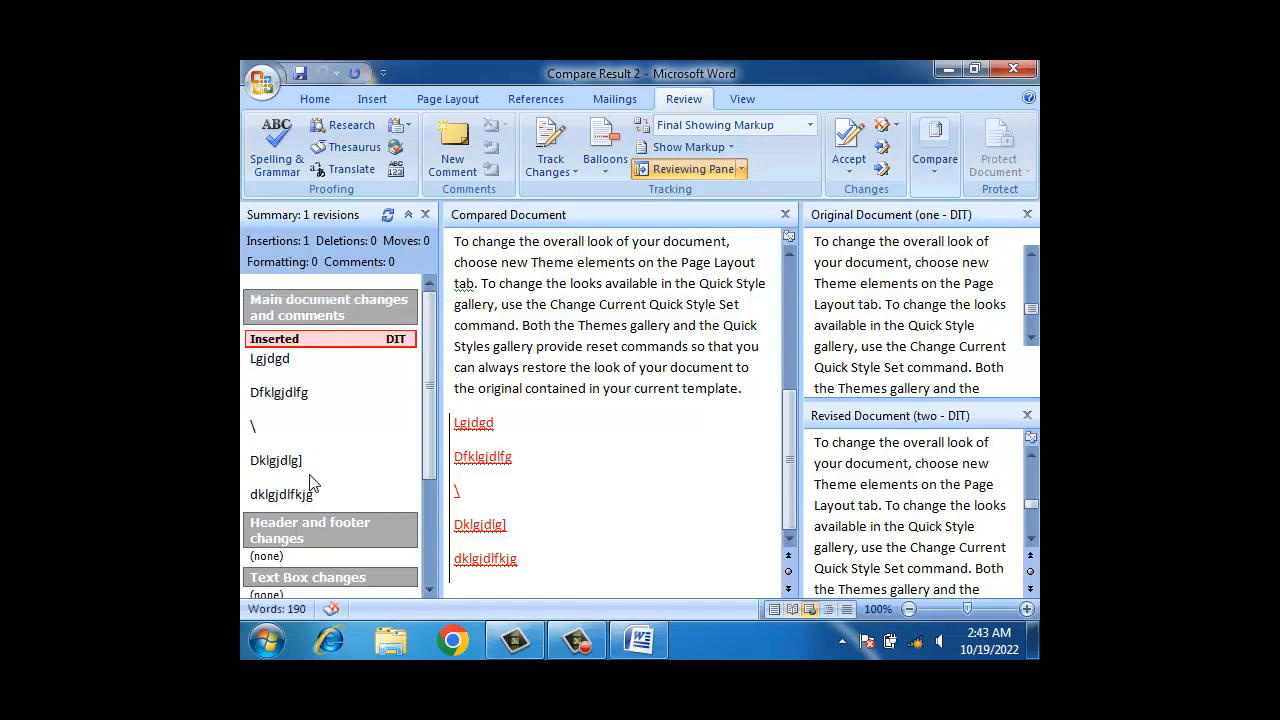
Hide the Reviewing Pane and the comparison's source documents
{"action": "left_click", "coordinate": [694, 169]}
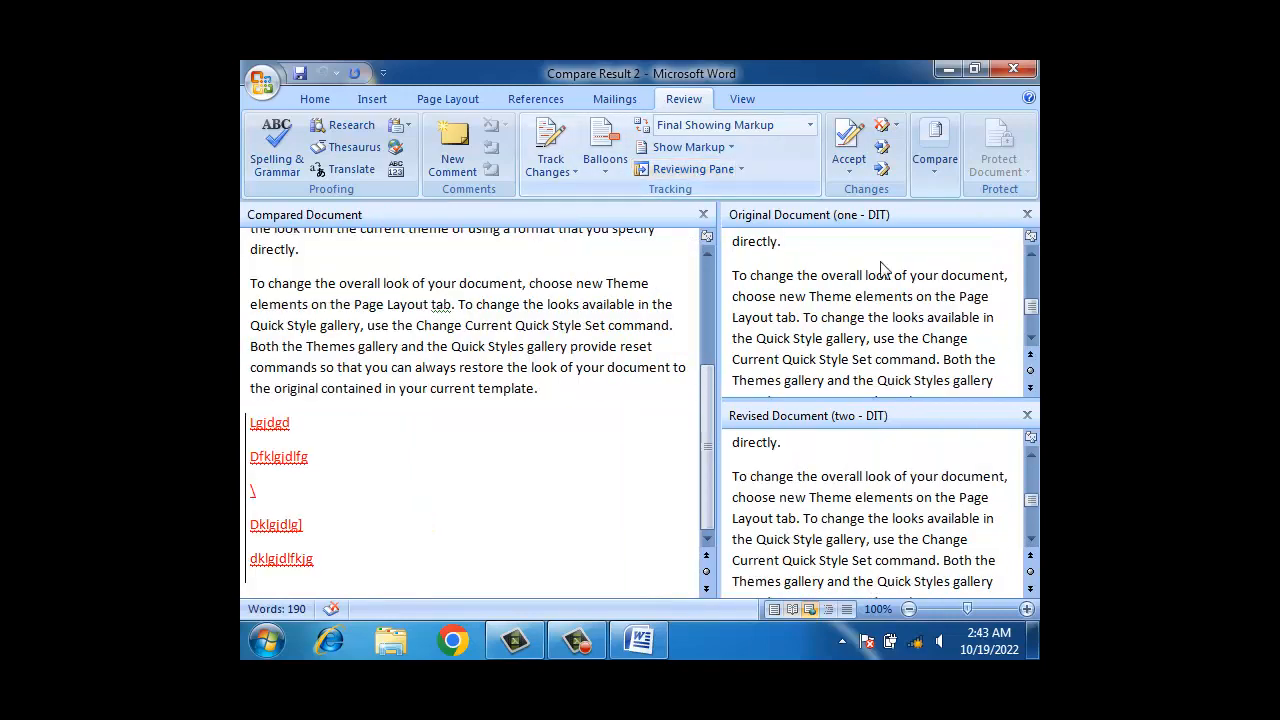
{"action": "left_click", "coordinate": [950, 185]}
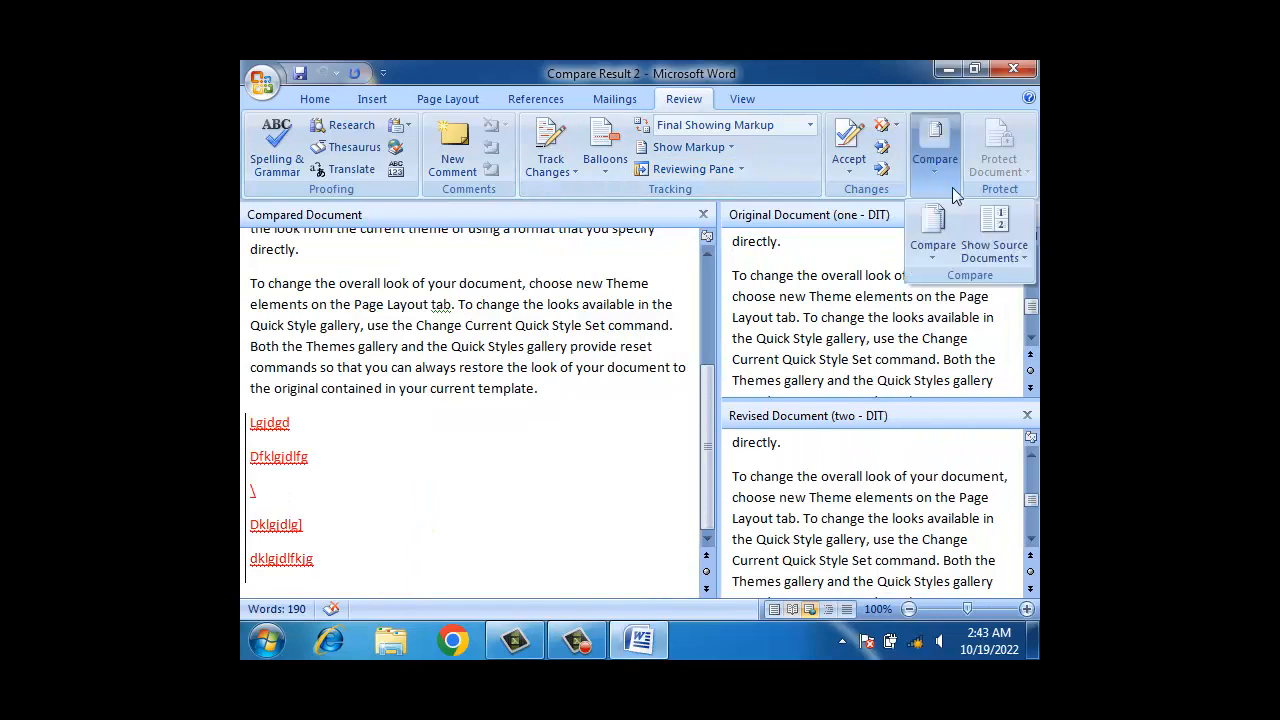
{"action": "left_click", "coordinate": [1009, 256]}
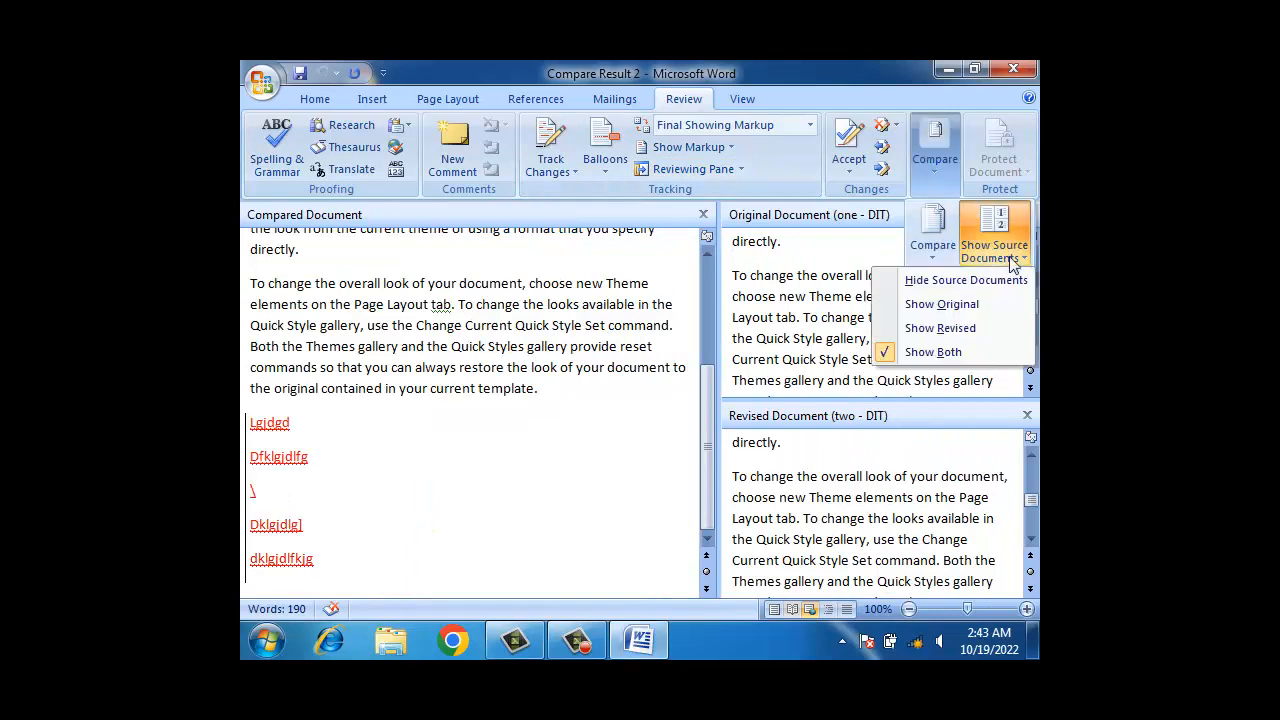
{"action": "left_click", "coordinate": [896, 285]}
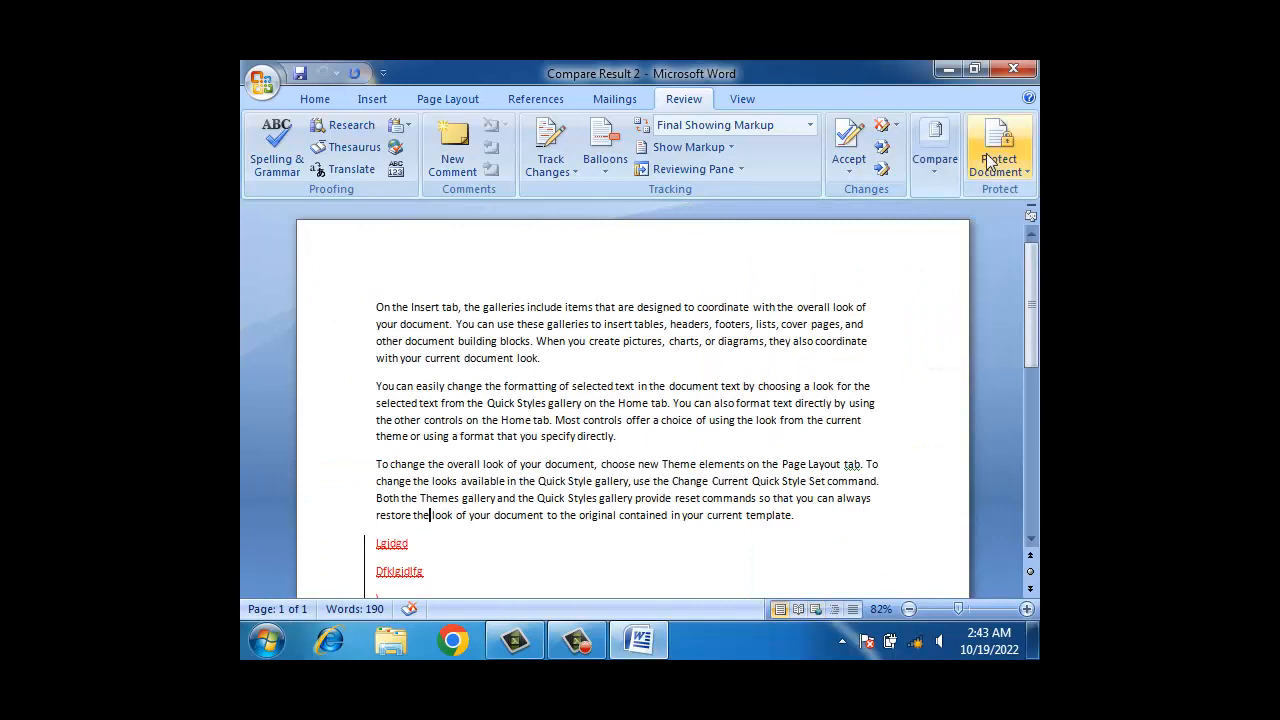
Show only the original source document beside the compared document
{"action": "left_click", "coordinate": [955, 180]}
{"action": "left_click", "coordinate": [985, 258]}
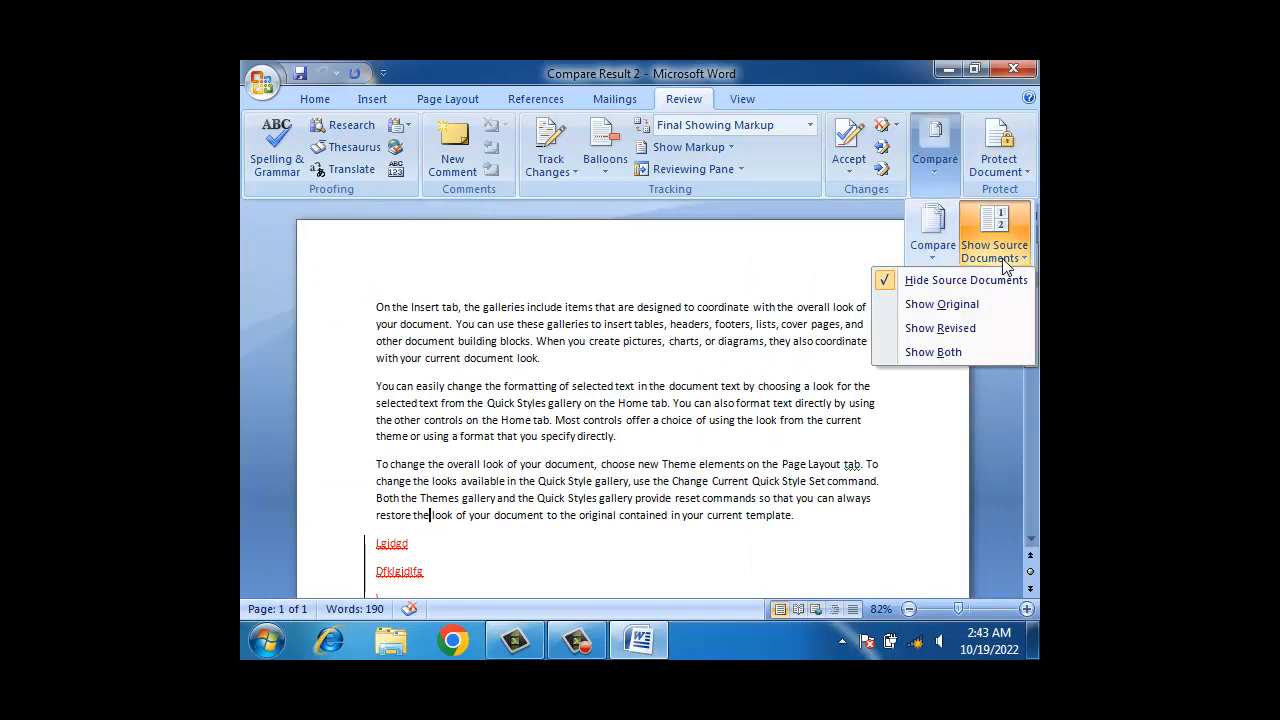
{"action": "left_click", "coordinate": [920, 306]}
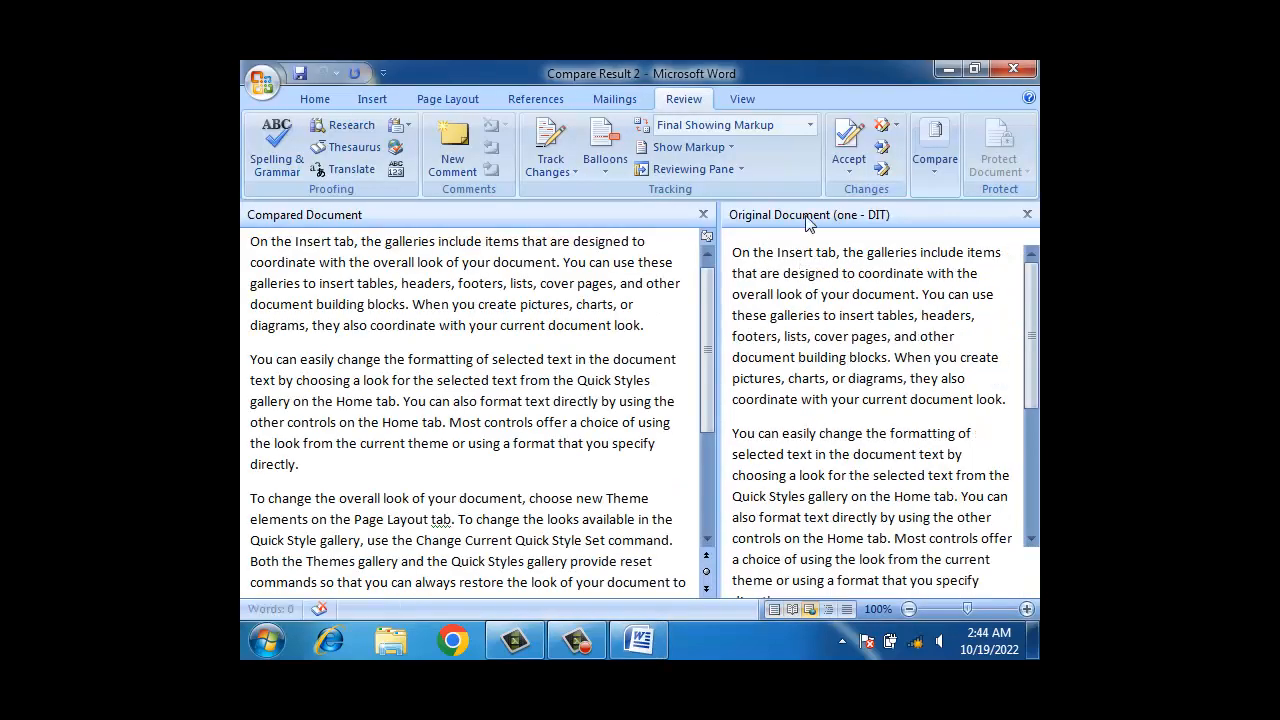
{"action": "mouse_move", "coordinate": [1036, 299]}
{"action": "left_mouse_down"}
{"action": "mouse_move", "coordinate": [1038, 438]}
{"action": "mouse_move", "coordinate": [1037, 300]}
{"action": "left_mouse_up"}
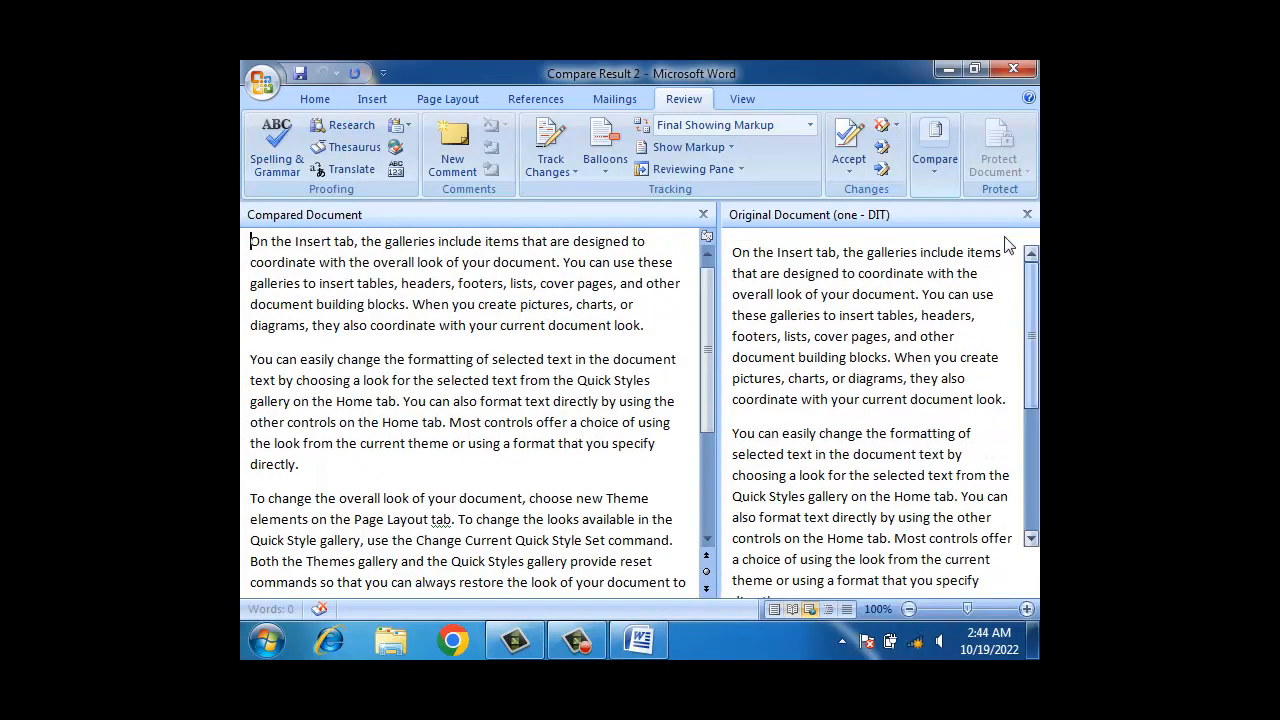
Show only the revised source document beside the compared document and examine the end of both
{"action": "left_click", "coordinate": [930, 165]}
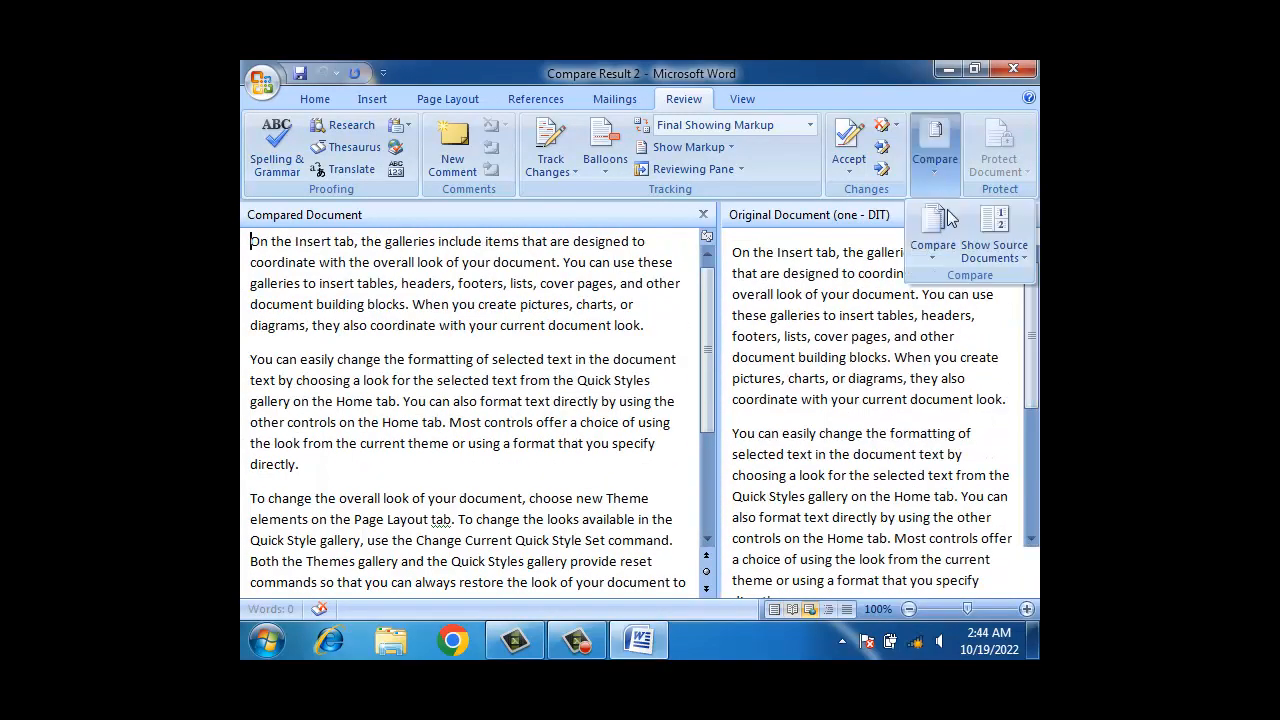
{"action": "left_click", "coordinate": [993, 238]}
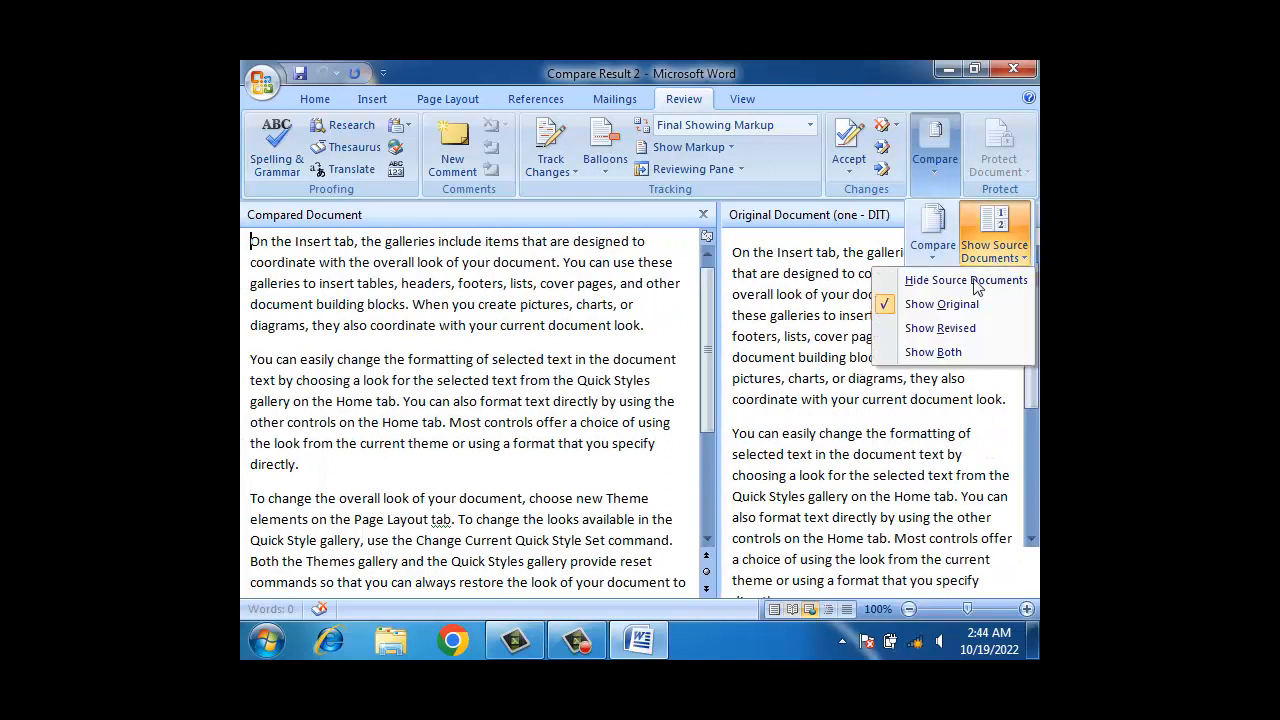
{"action": "left_click", "coordinate": [938, 329]}
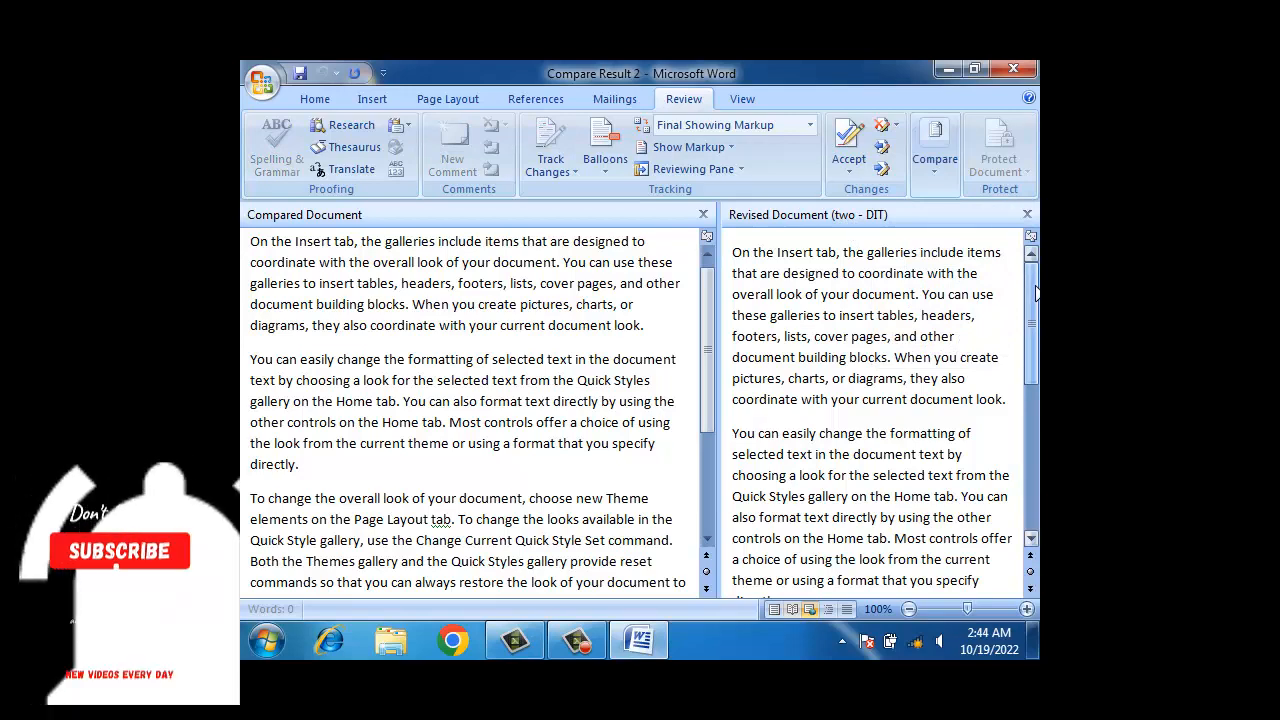
{"action": "left_click_drag", "start_coordinate": [1037, 291], "coordinate": [1030, 447]}
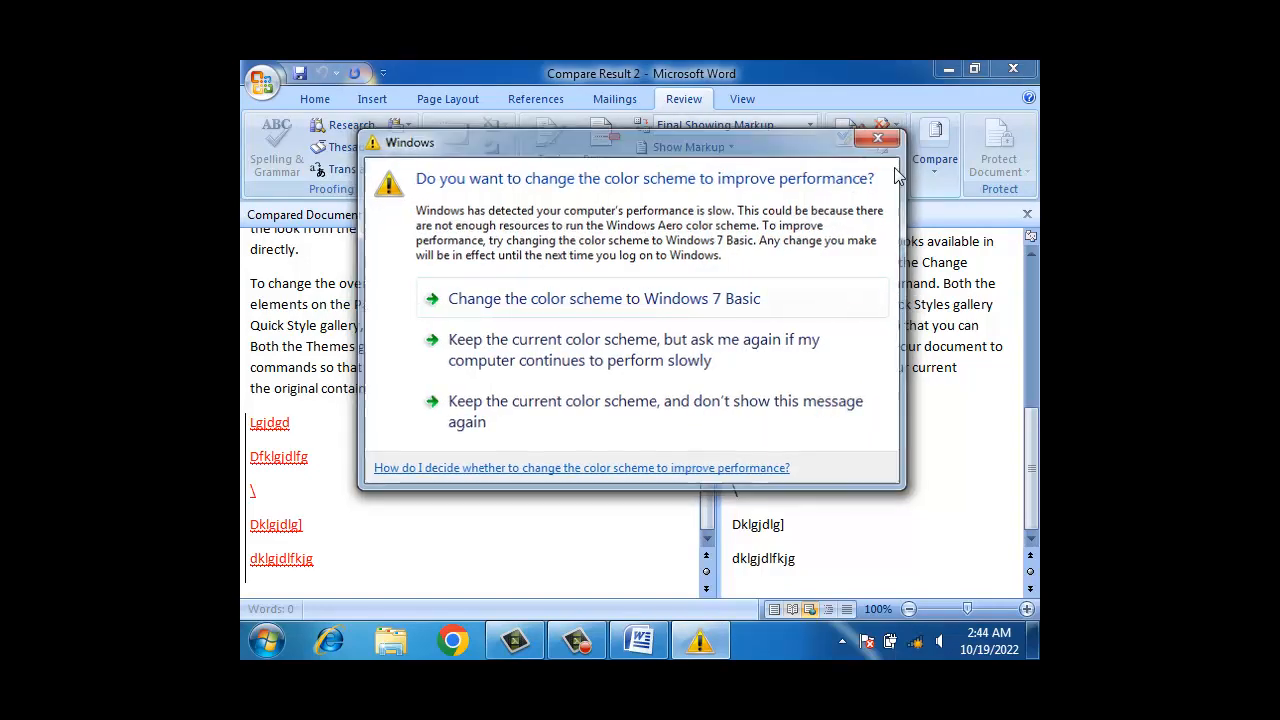
{"action": "left_click", "coordinate": [878, 138]}
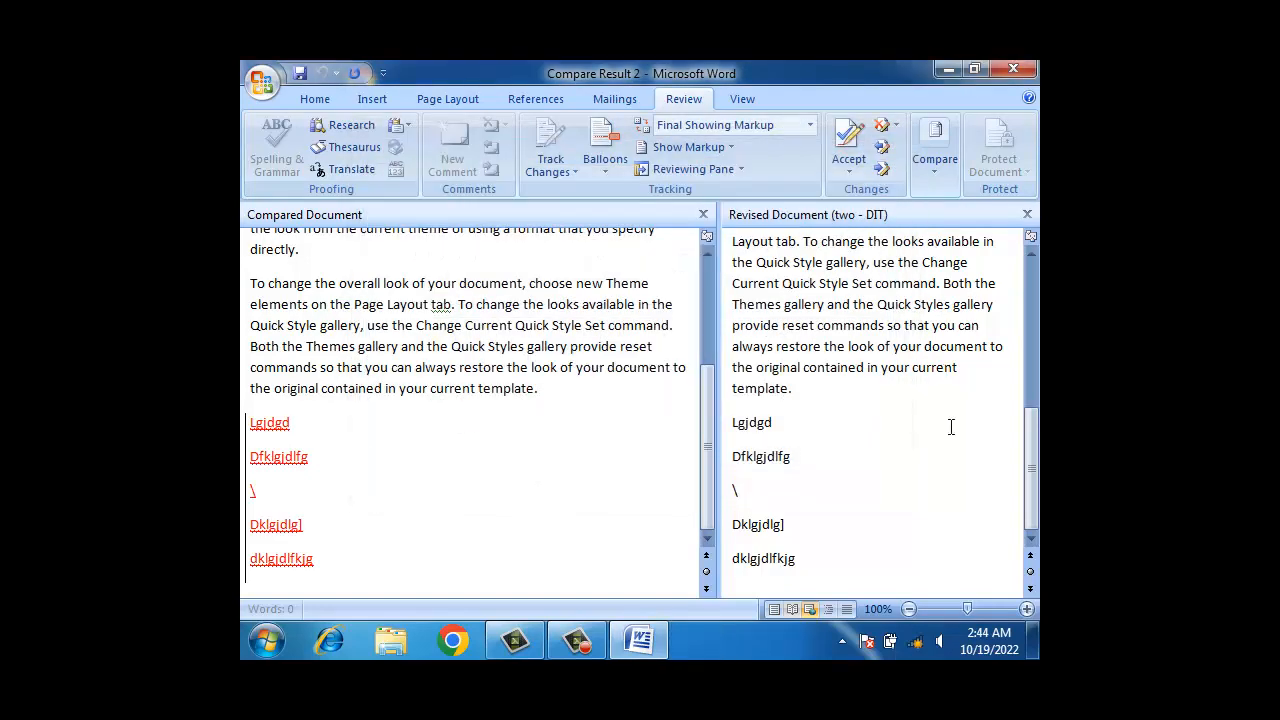
Hide the comparison's source documents and add a person's full name at the end of the compared document's first paragraph
{"action": "left_click", "coordinate": [932, 163]}
{"action": "left_click", "coordinate": [985, 255]}
{"action": "left_click", "coordinate": [945, 281]}
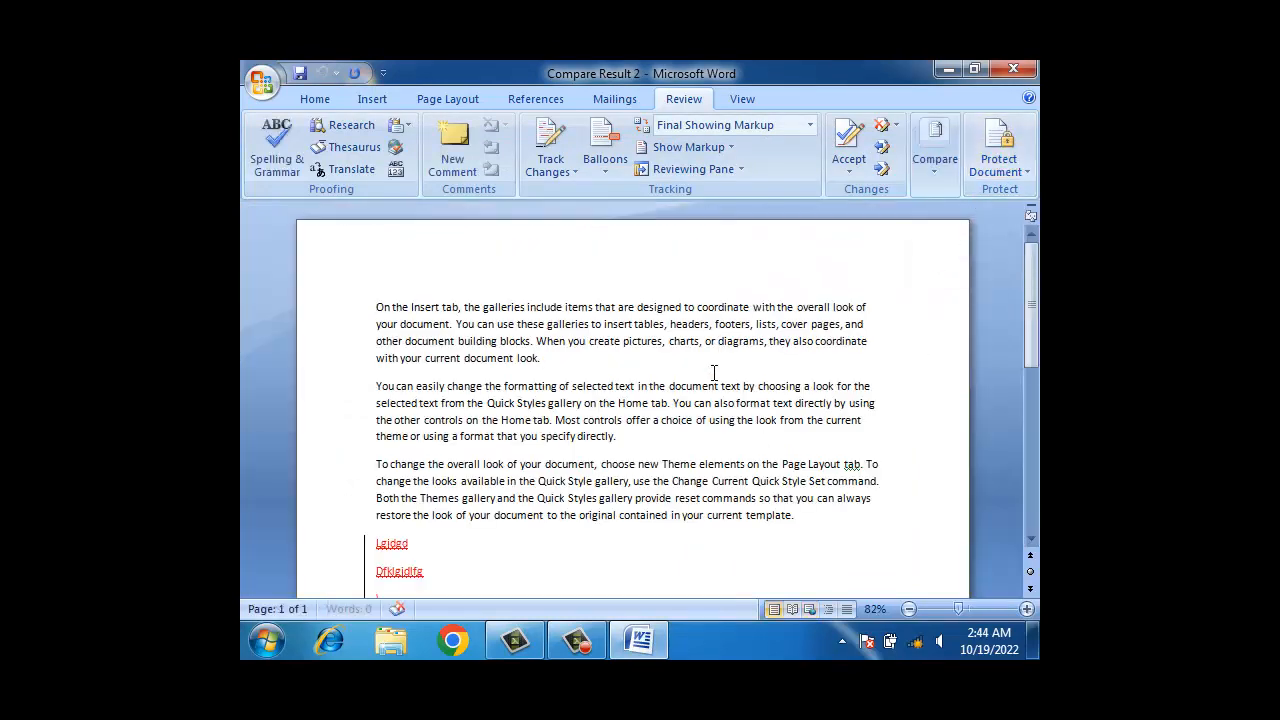
{"action": "type", "text": "khan"}
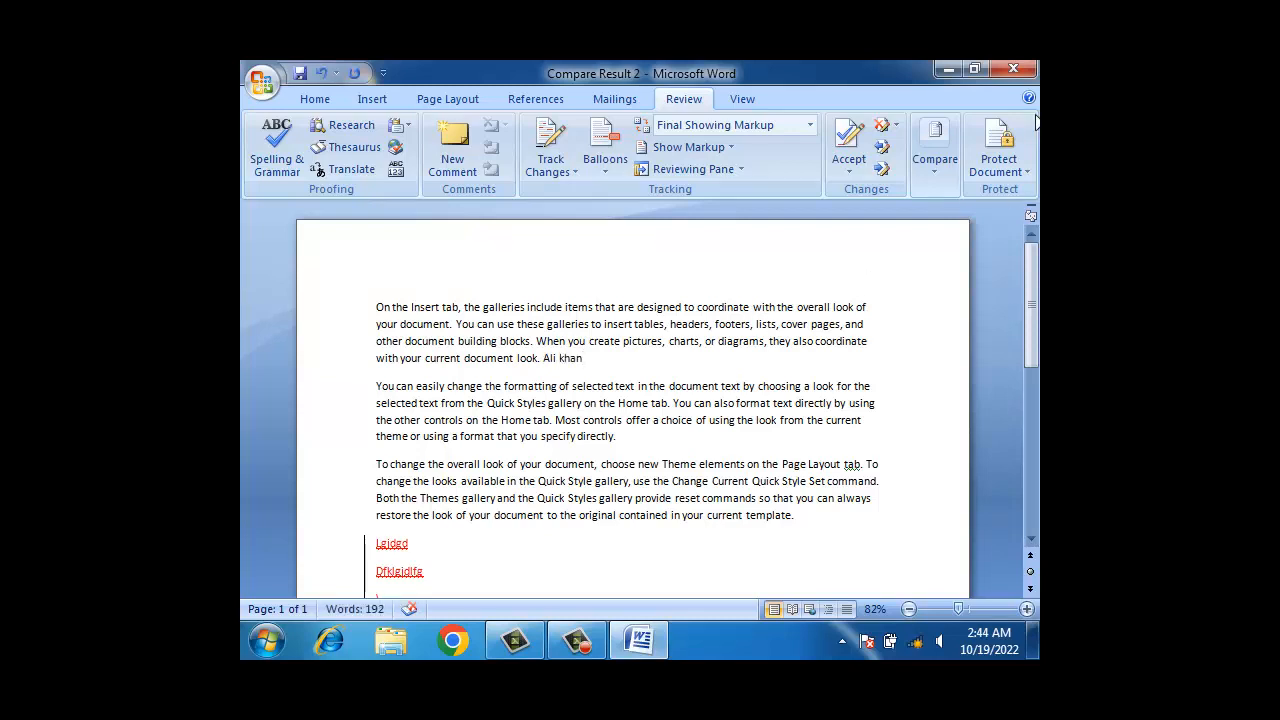
{"action": "left_click", "coordinate": [1013, 165]}
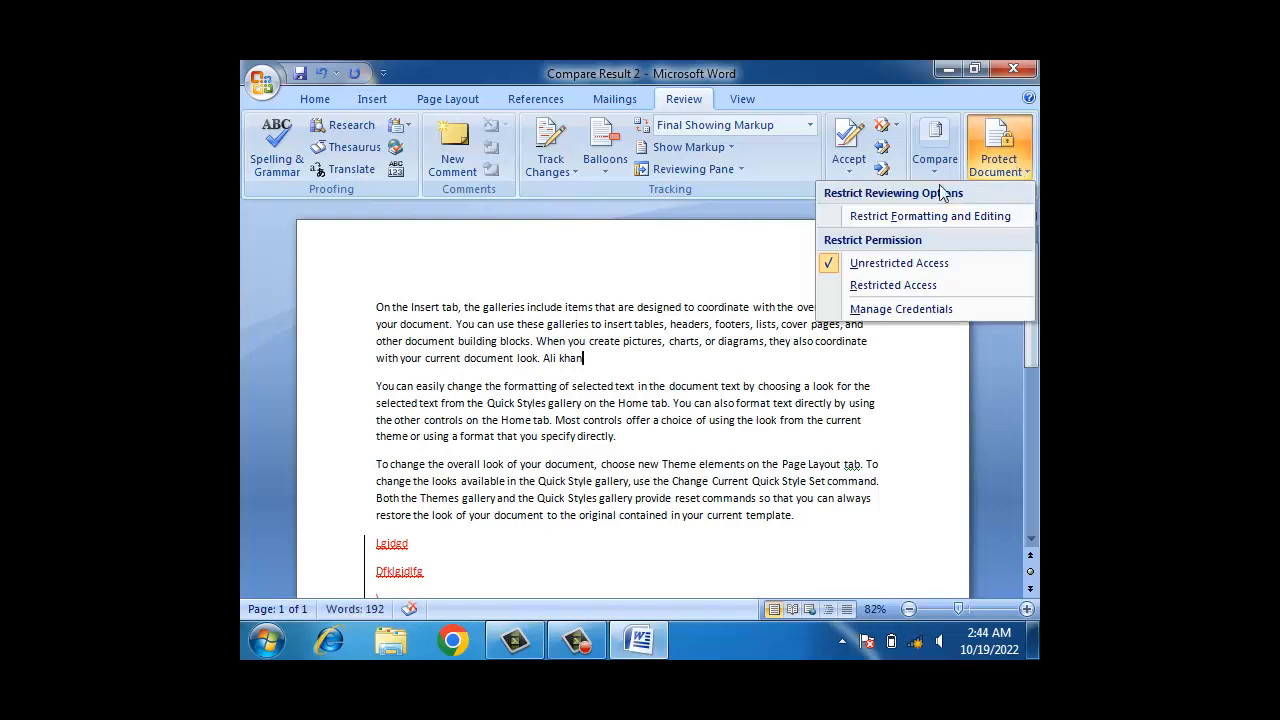
{"action": "left_click", "coordinate": [579, 641]}
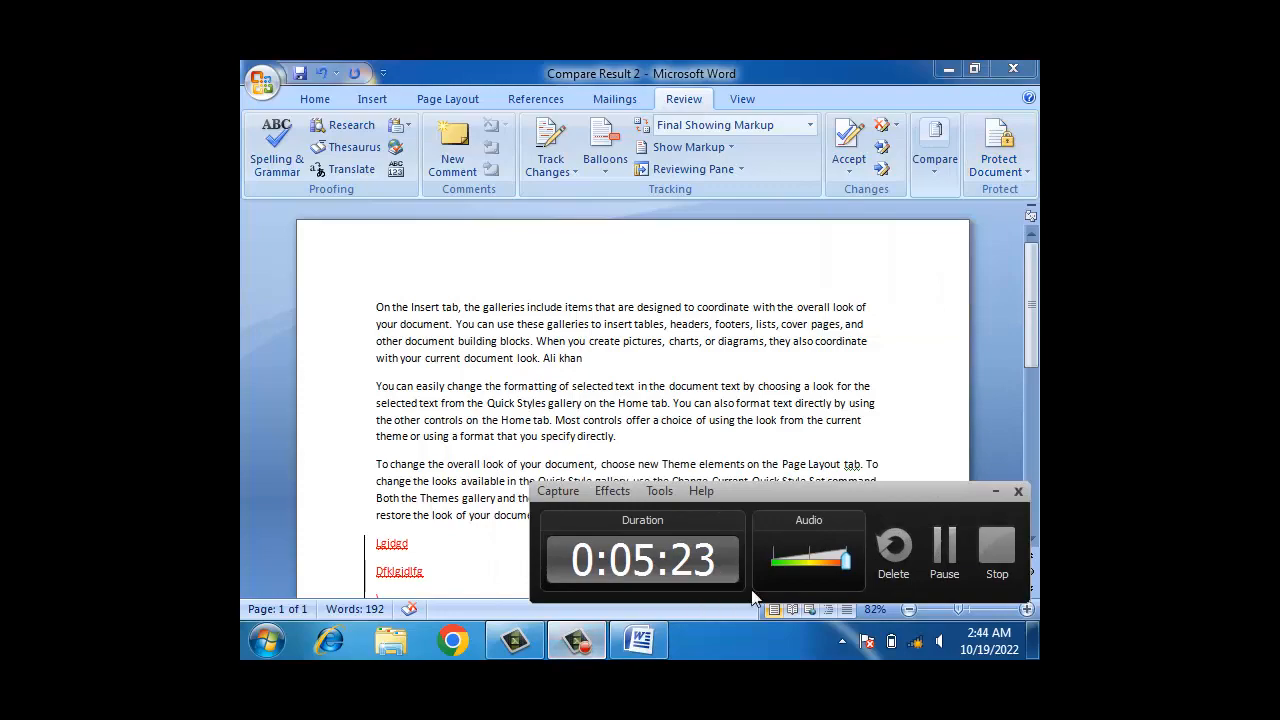